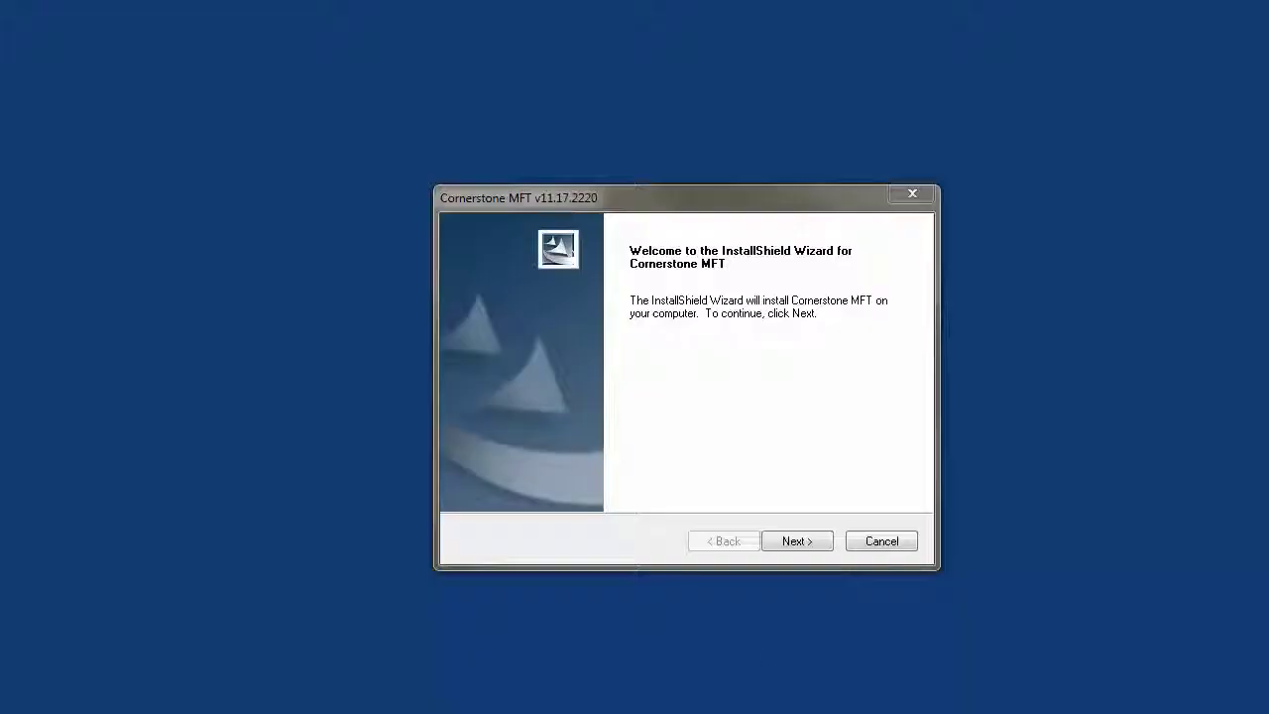
Download the 64-bit Windows Cornerstone MFT trial and advance its installer to customer information.
left_click(802, 545)
left_click(807, 546)
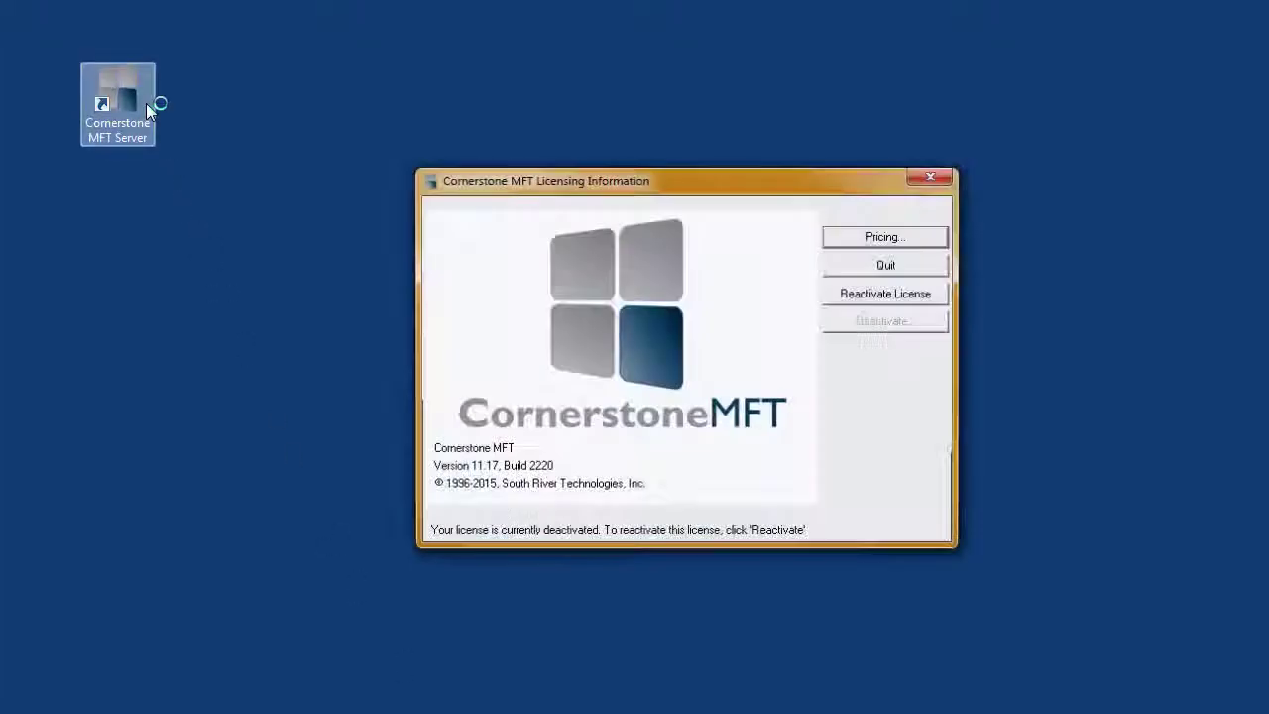
Activate the Cornerstone MFT licence with the pasted registration code and finish licensing.
left_click(879, 295)
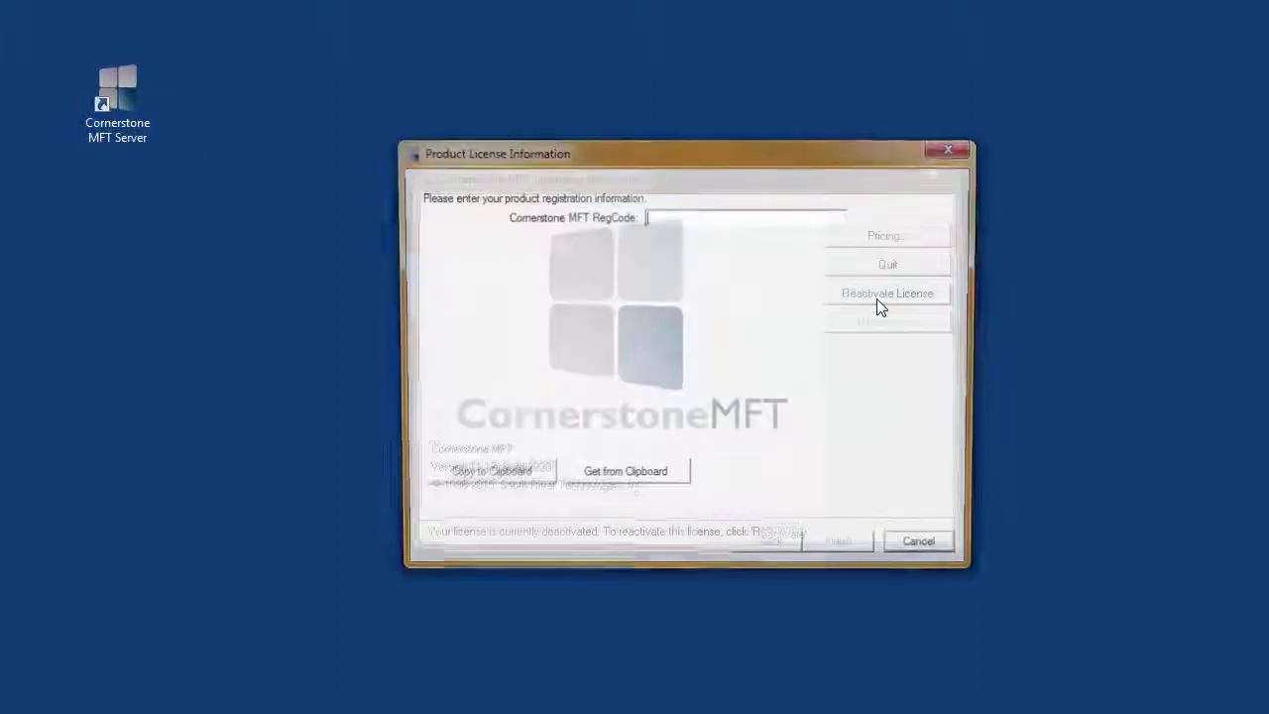
key("ctrl+v")
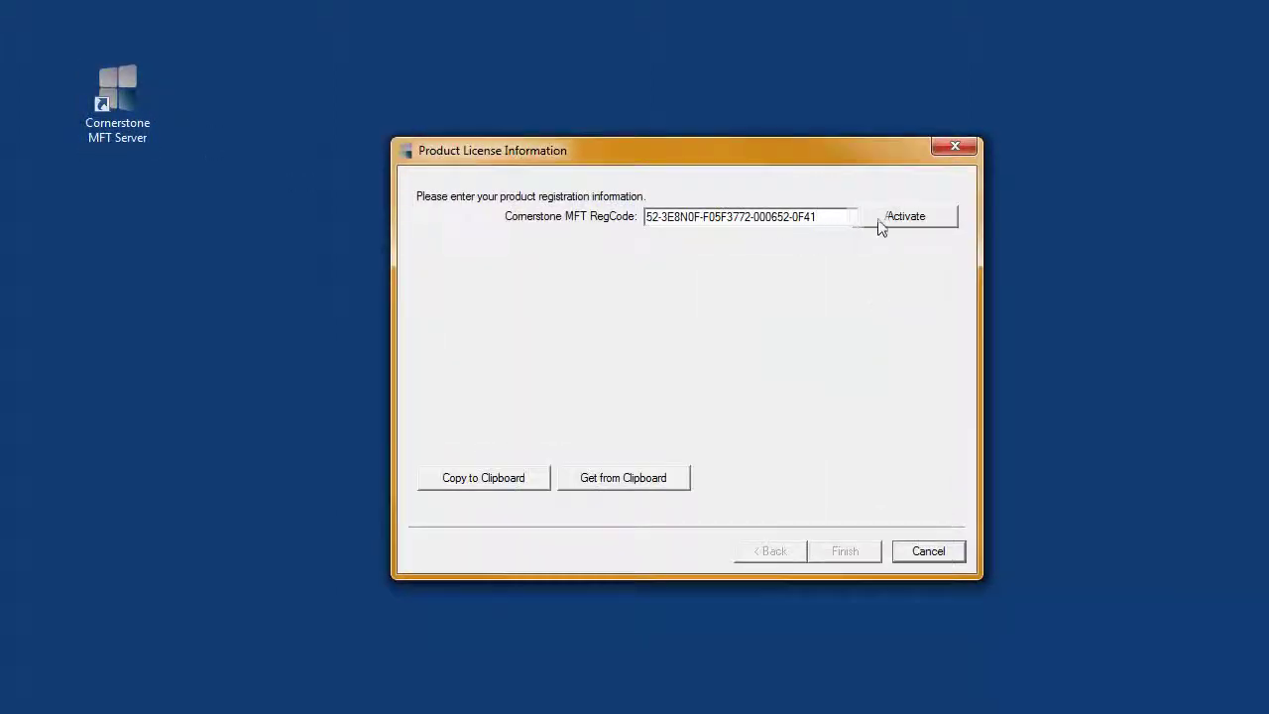
left_click(881, 227)
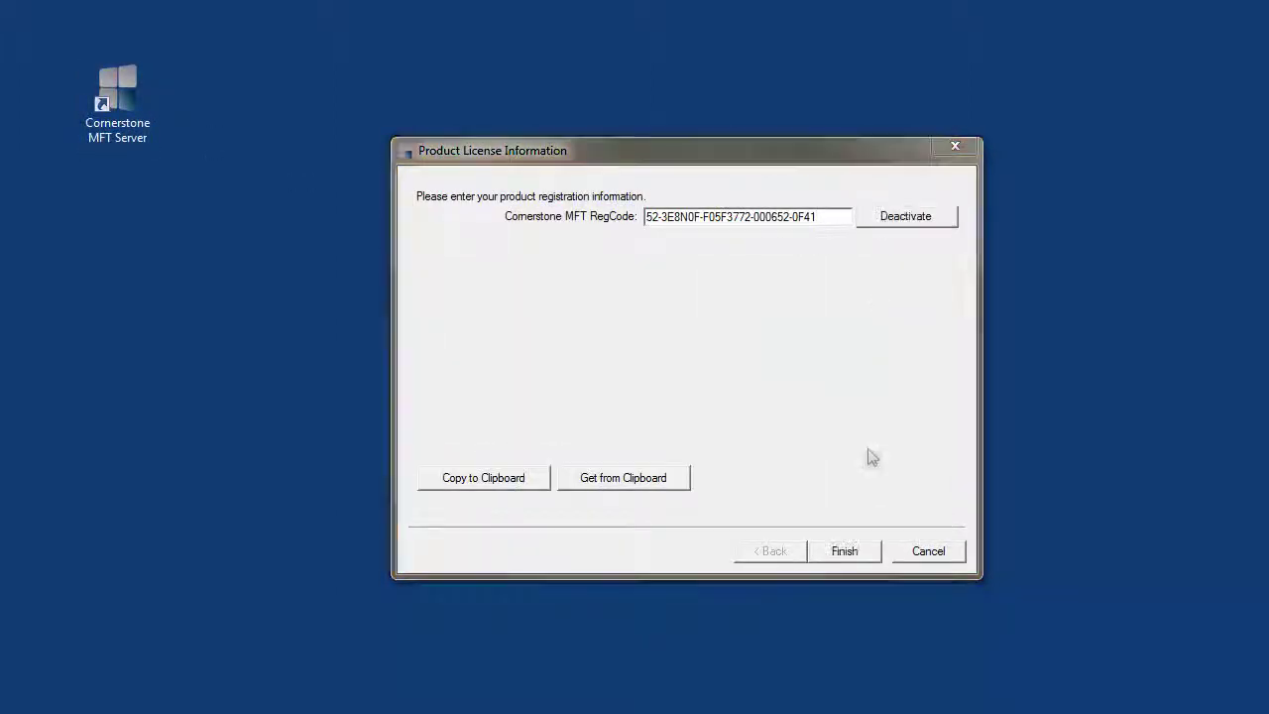
left_click(856, 550)
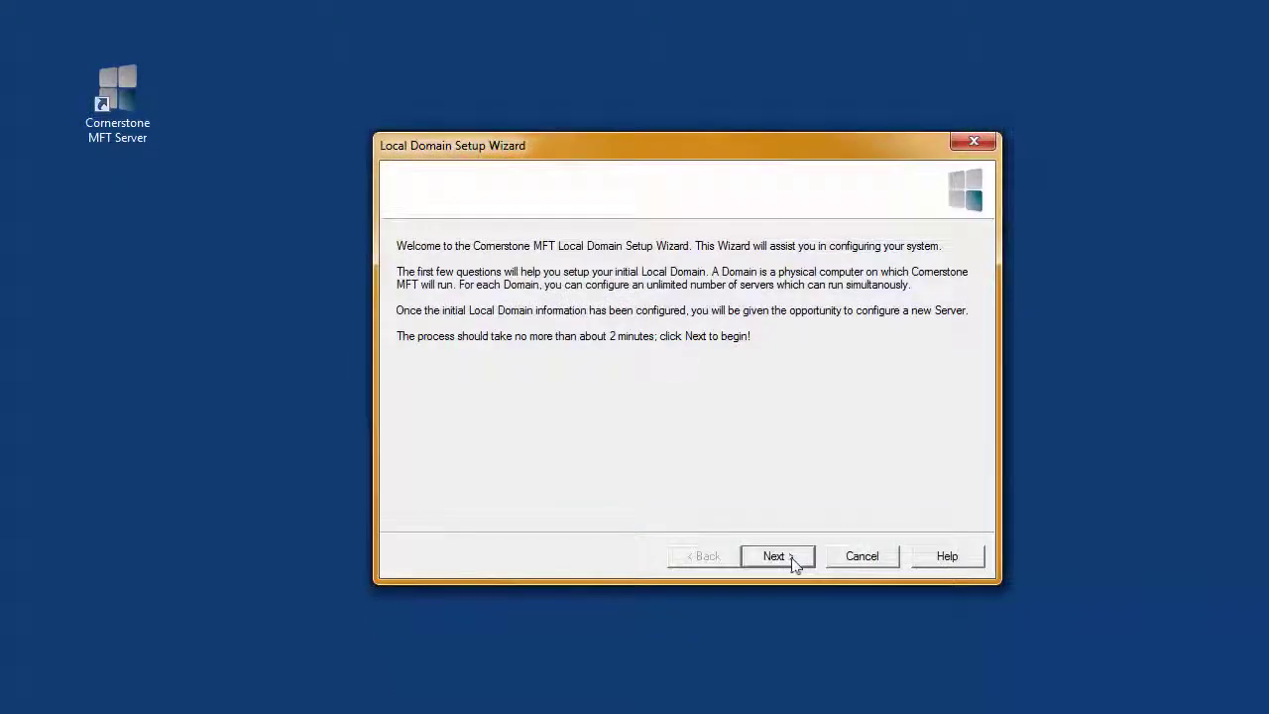
Set up local domain Test with an administrator password and default remote administration settings.
left_click(789, 556)
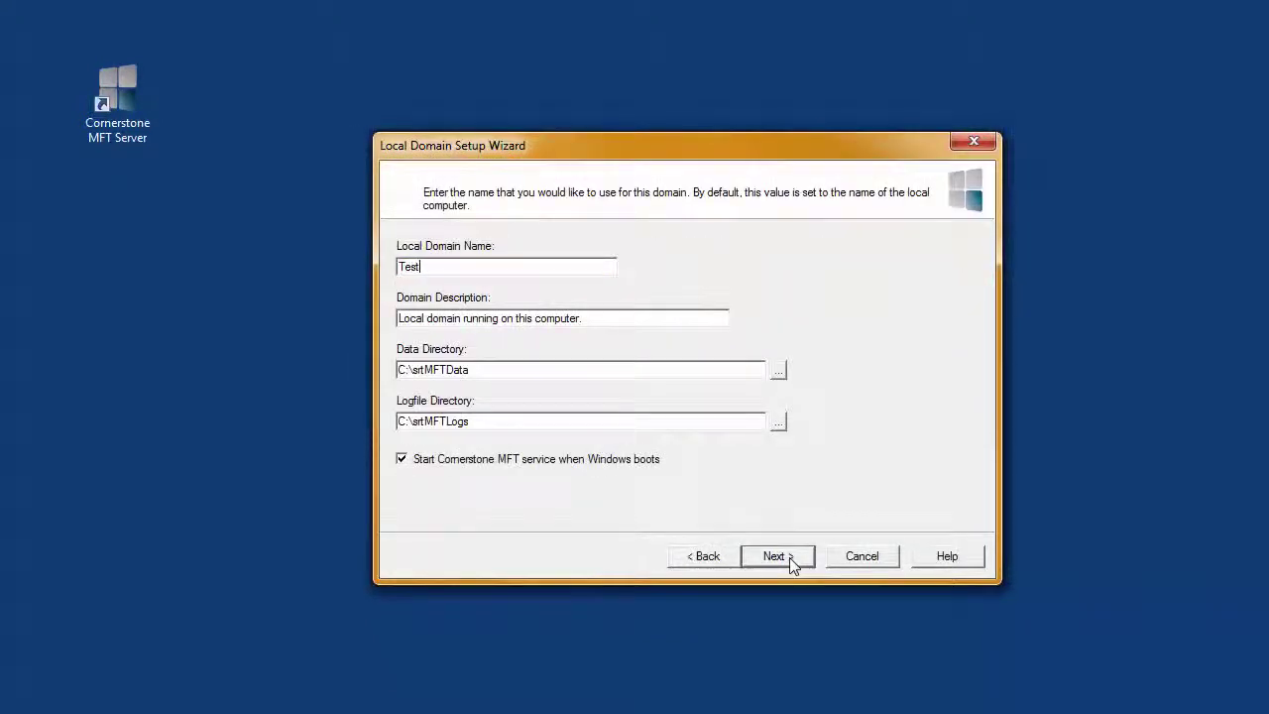
left_click(798, 558)
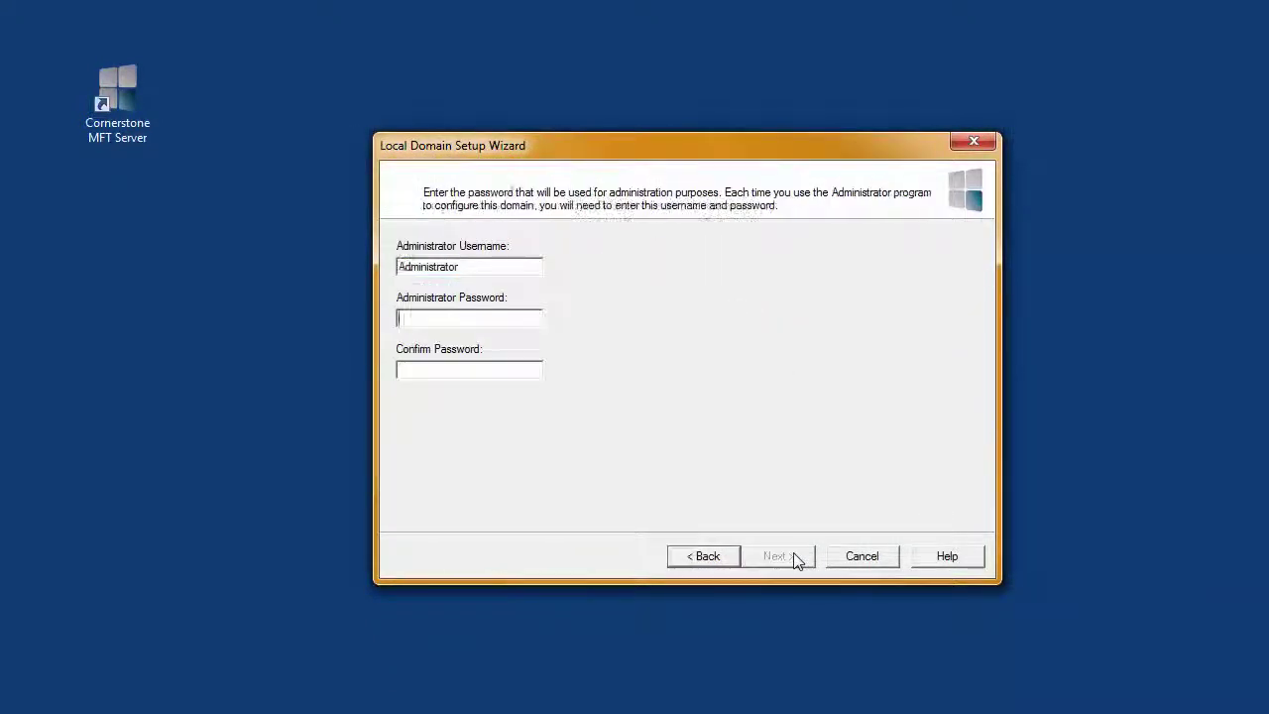
type("pass")
key("Tab")
type("pass")
left_click(794, 561)
left_click(793, 561)
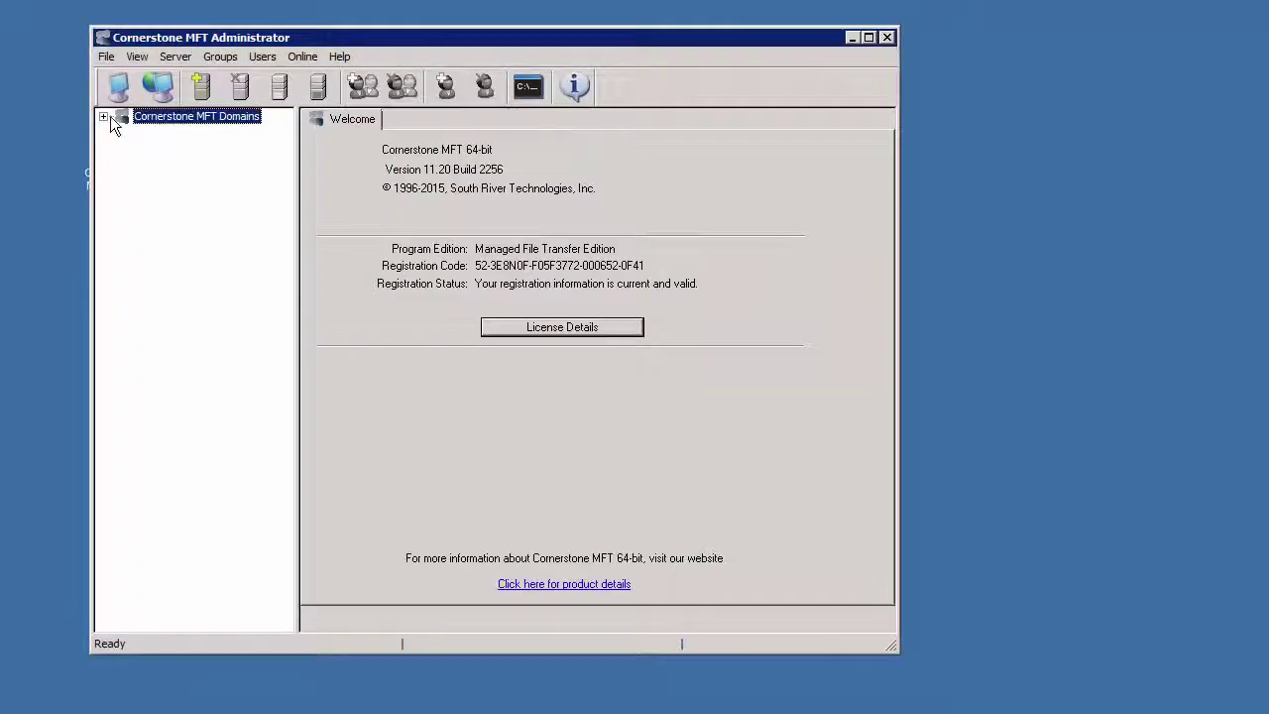
Start a standalone server named New Server that reuses the existing cornerstoneMFT database.
left_click(209, 94)
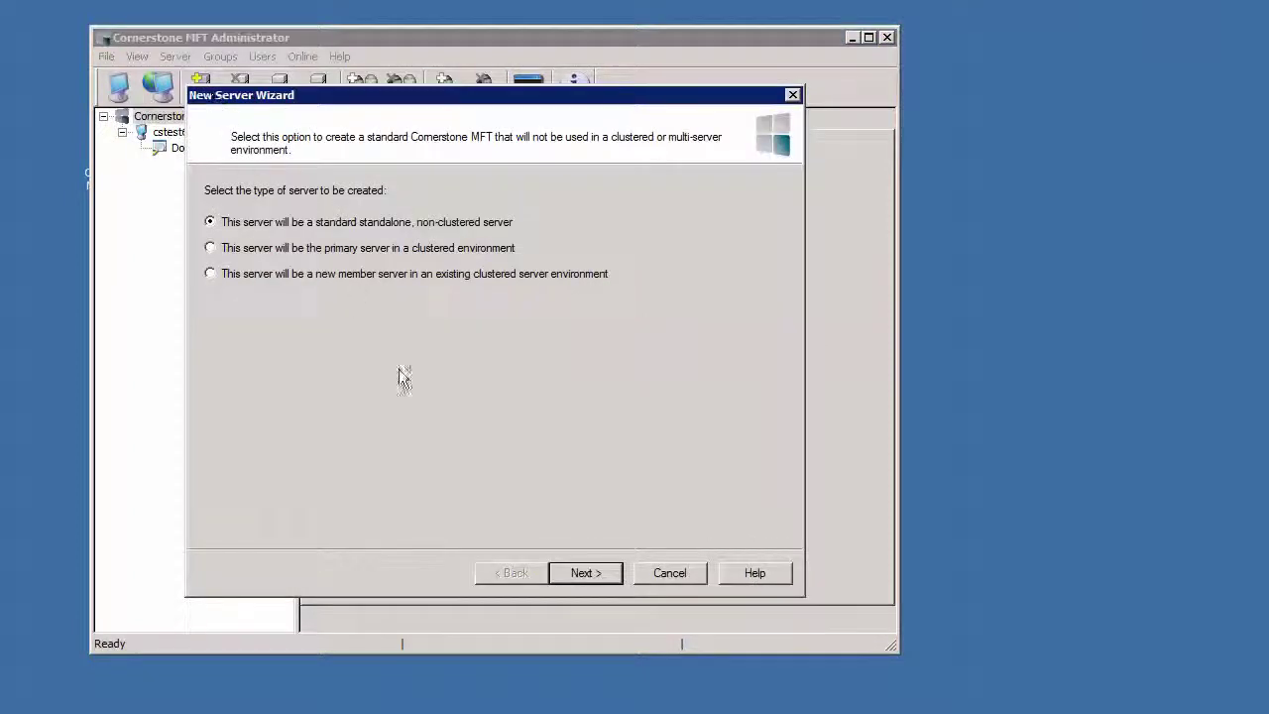
left_click(581, 575)
type("New Server")
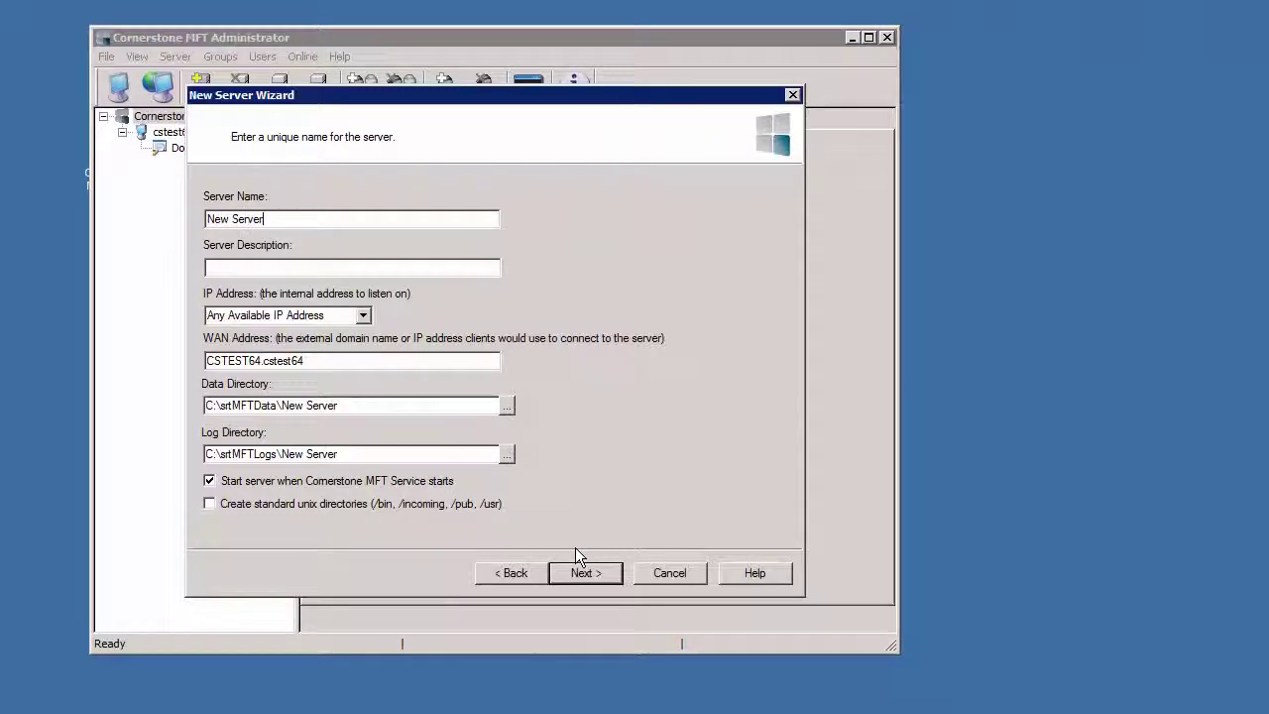
left_click(607, 574)
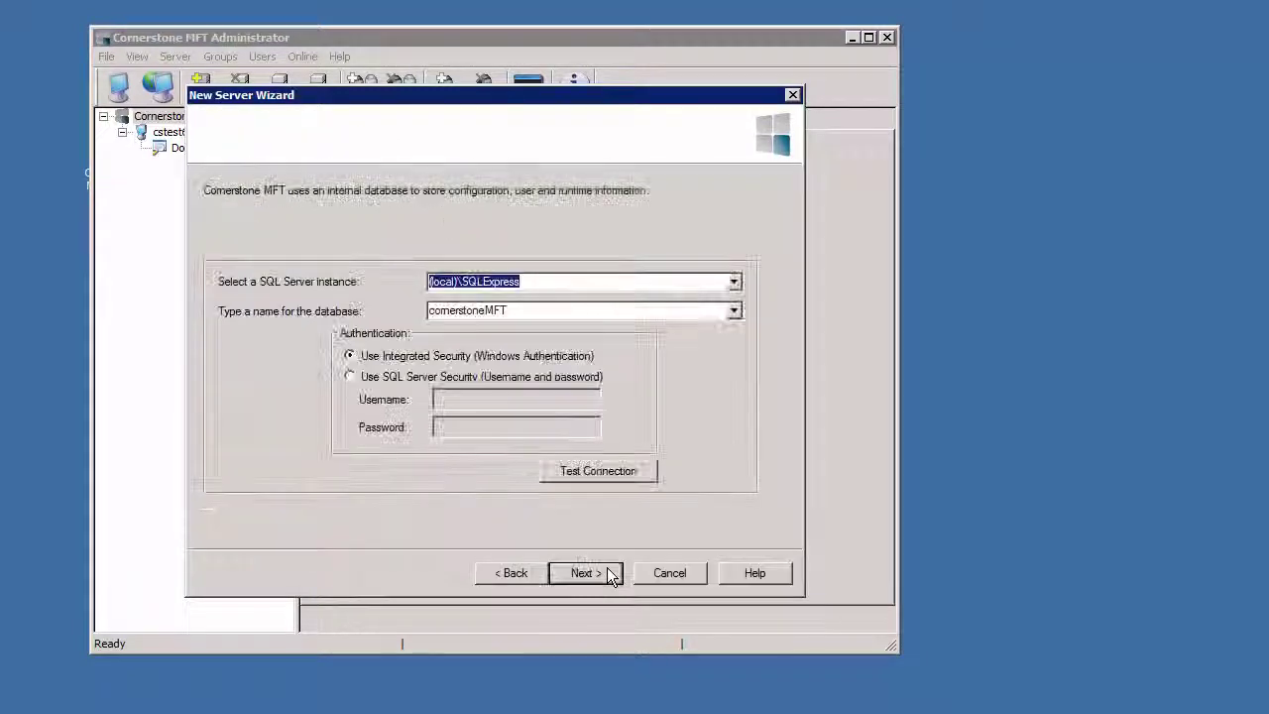
left_click(609, 574)
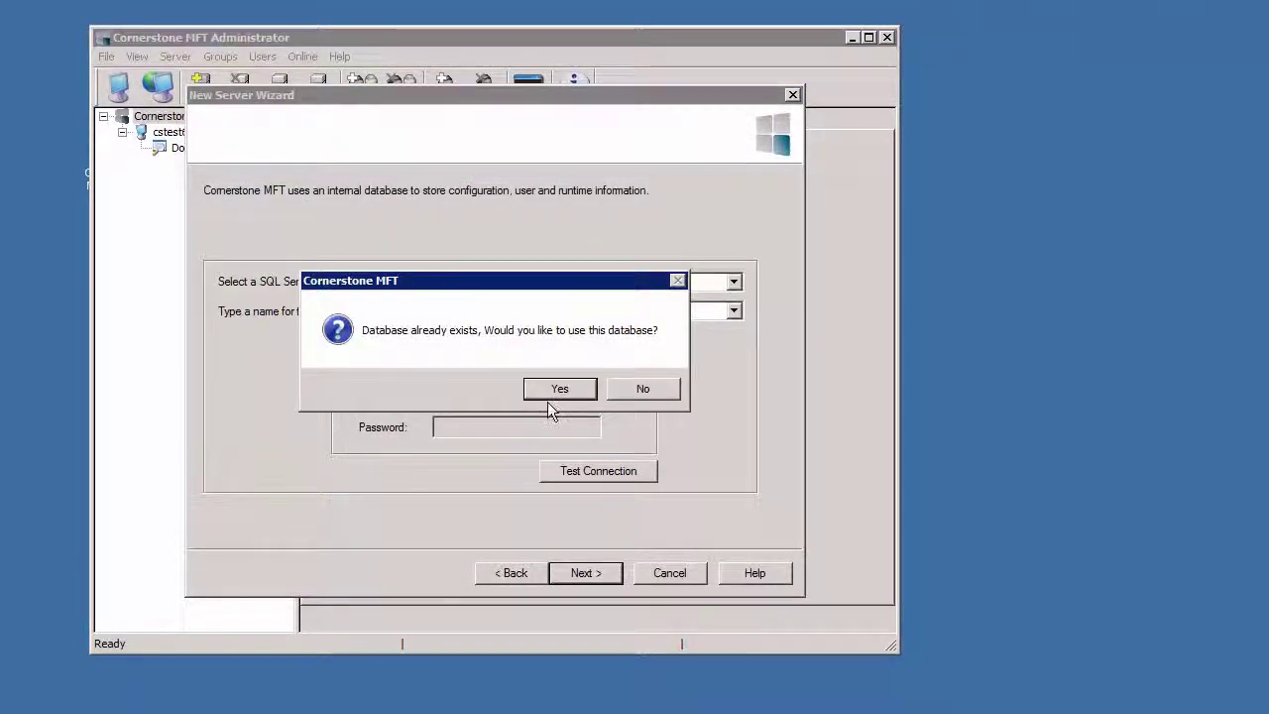
left_click(552, 392)
Keep native authentication and FTP on port 21, then create the server.
left_click(599, 582)
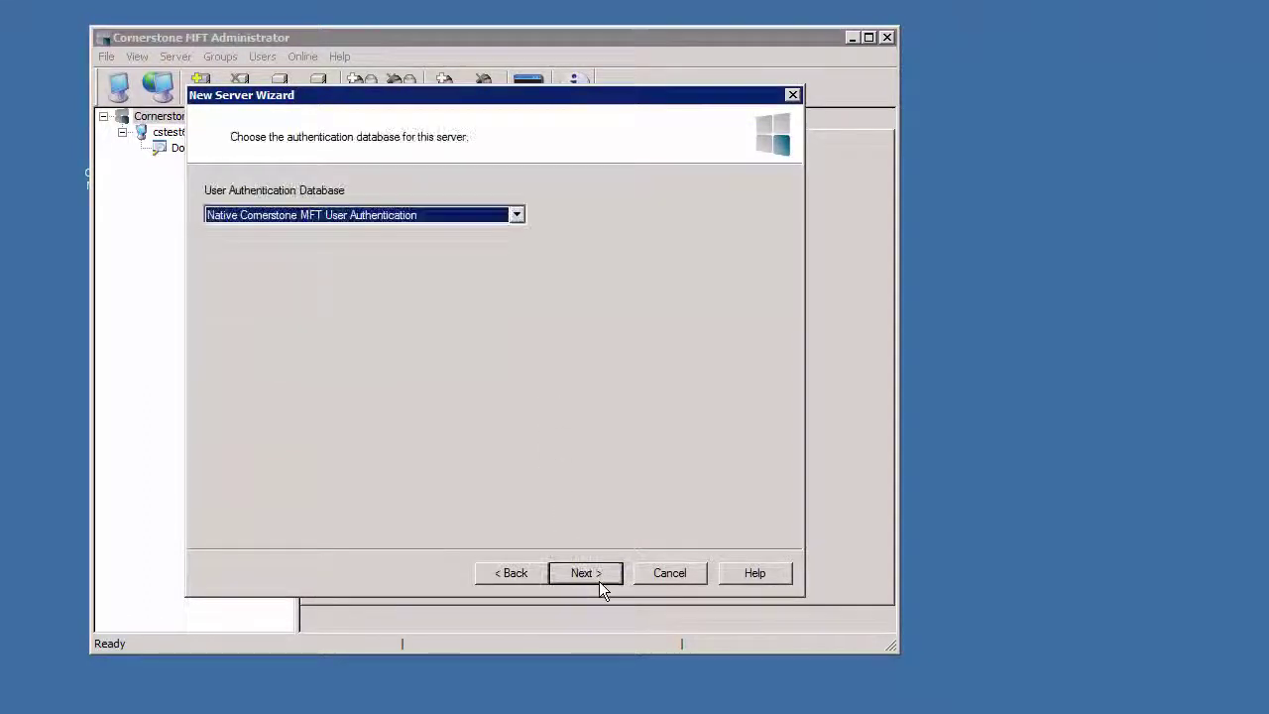
left_click(599, 580)
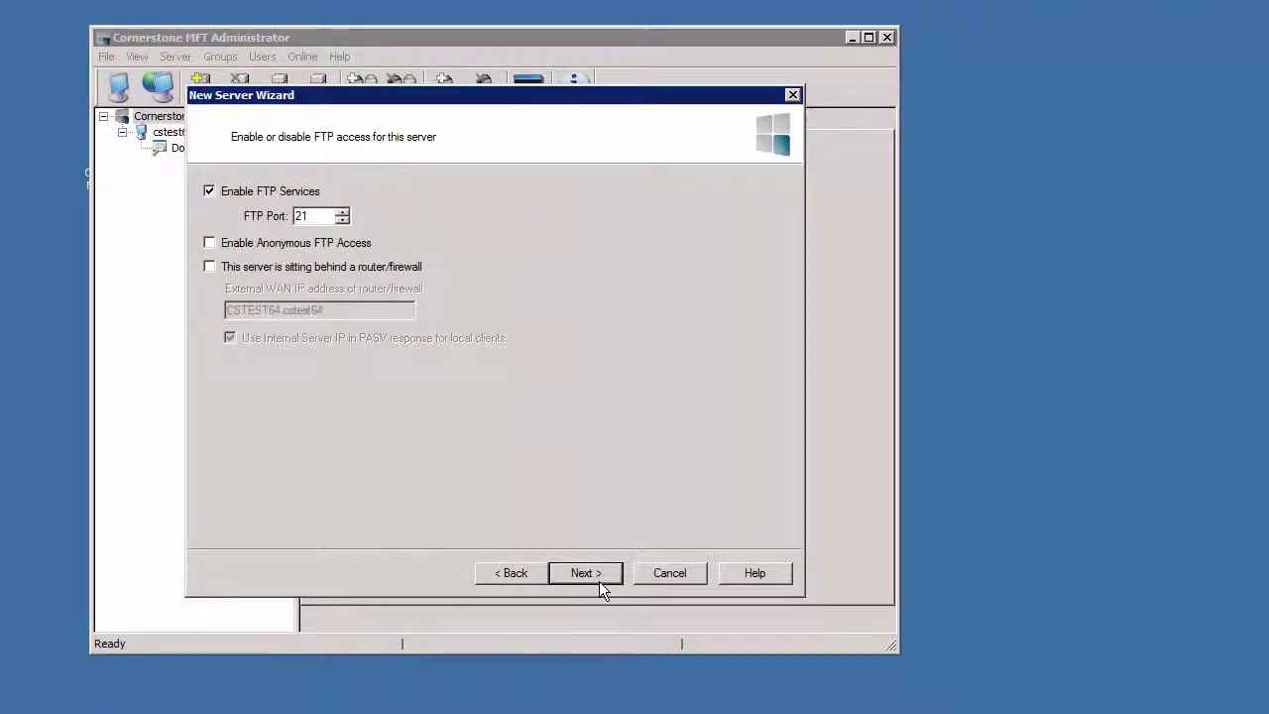
left_click(599, 581)
left_click(599, 581)
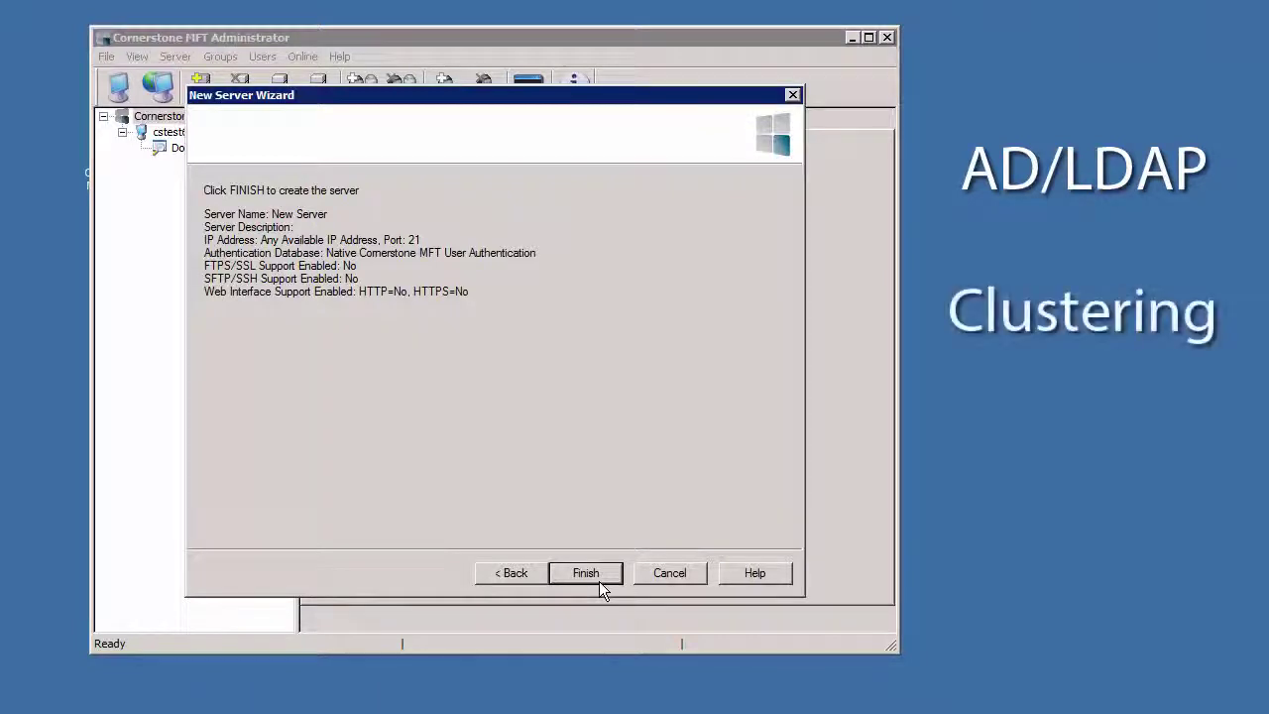
left_click(598, 581)
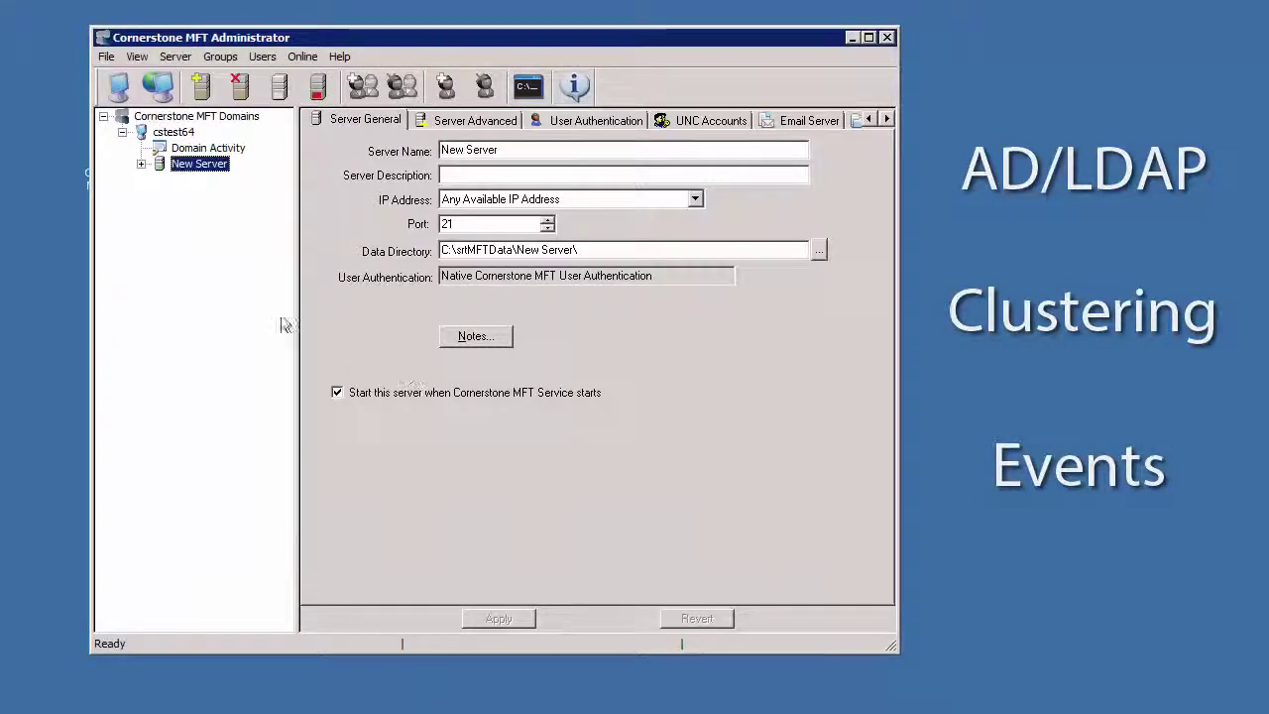
Expand New Server and view its Security settings on the PGP tab.
left_click(140, 164)
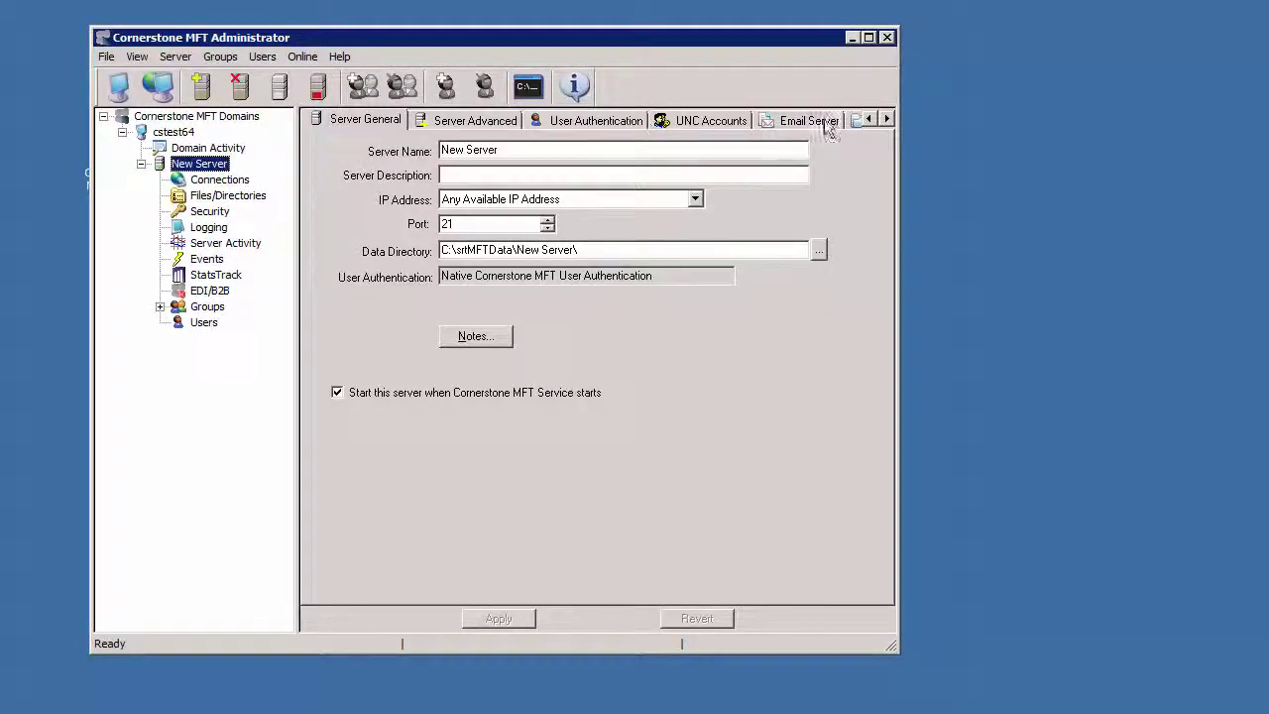
left_click(888, 119)
left_click(887, 119)
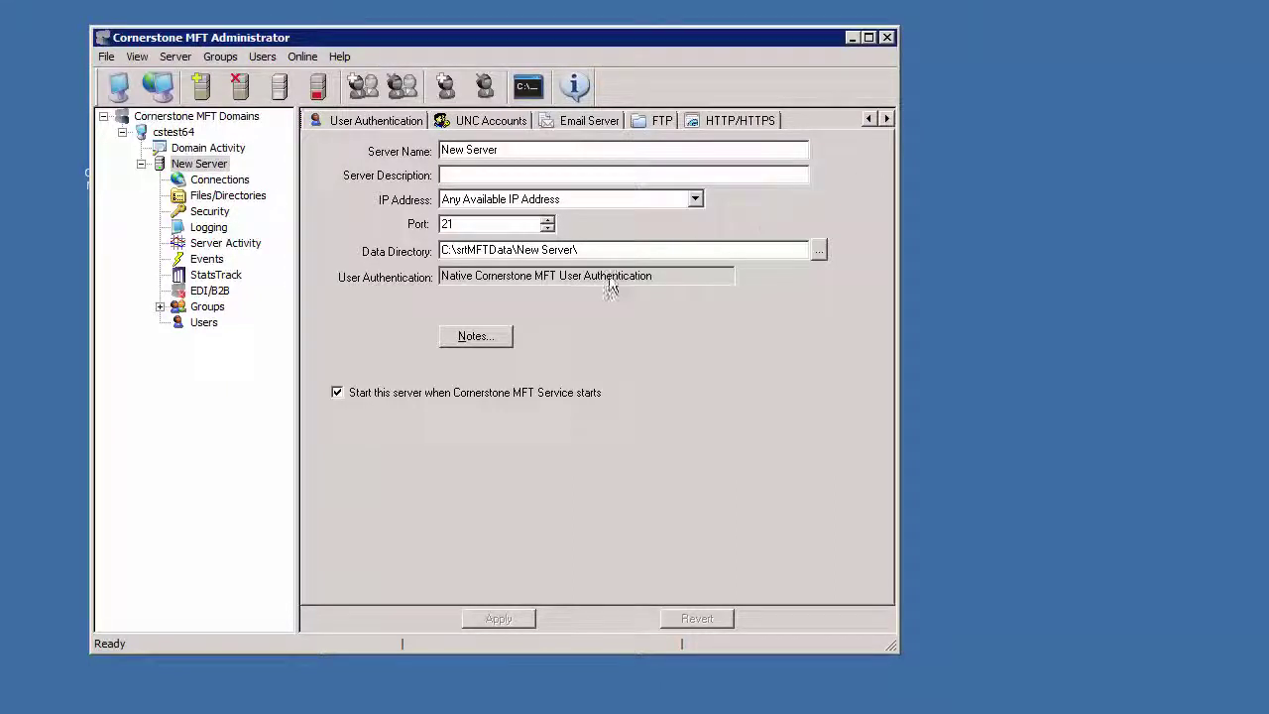
left_click(178, 213)
left_click(509, 126)
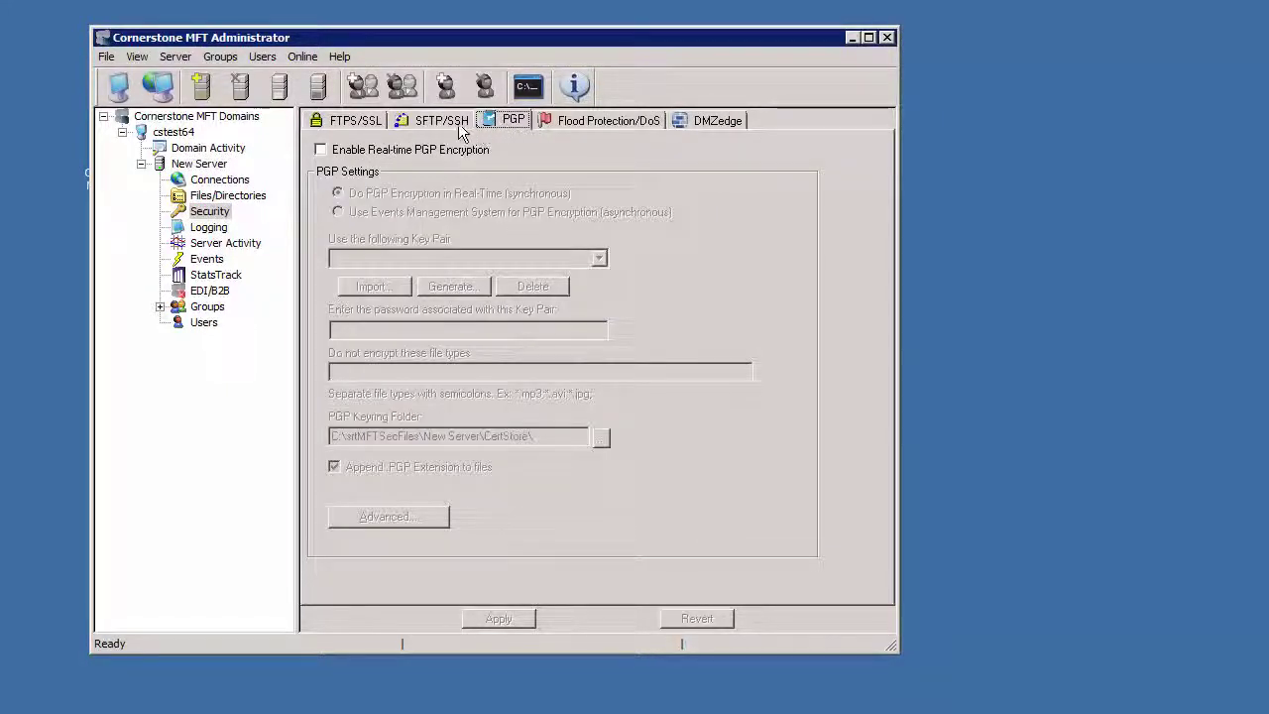
Review New Server's Connections settings, including the Advanced and IP Access tabs.
left_click(221, 180)
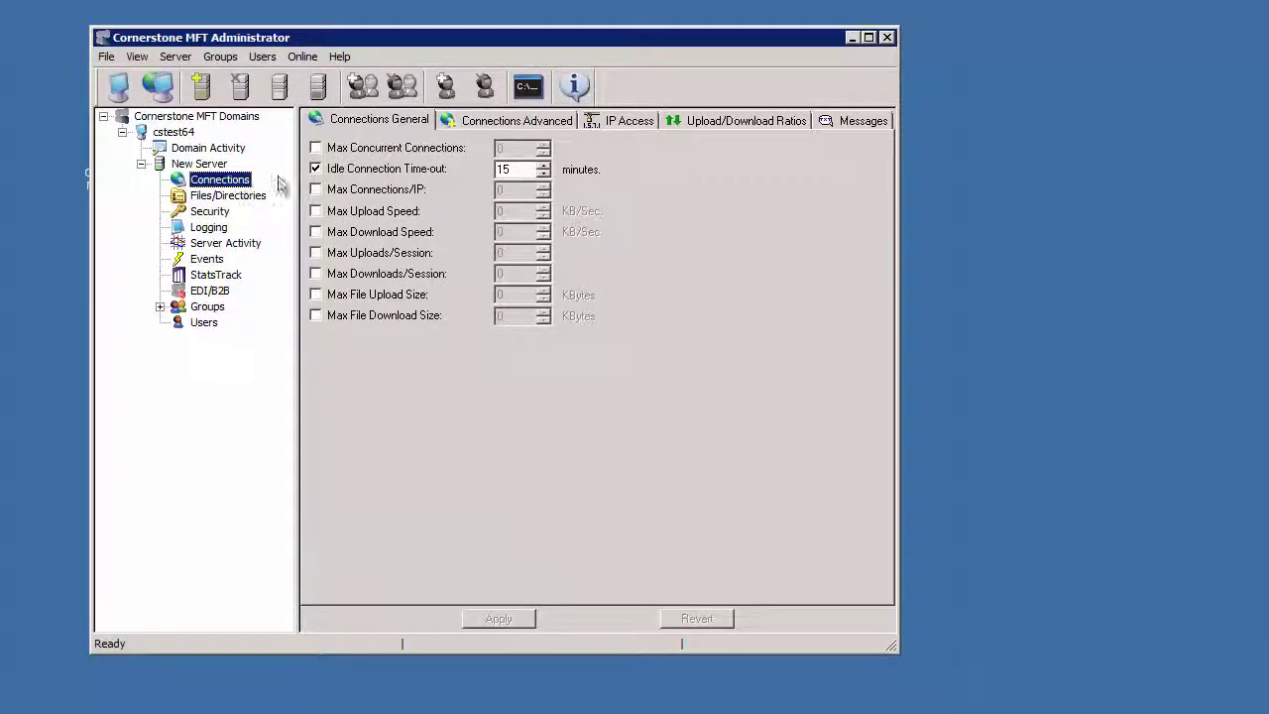
left_click(510, 123)
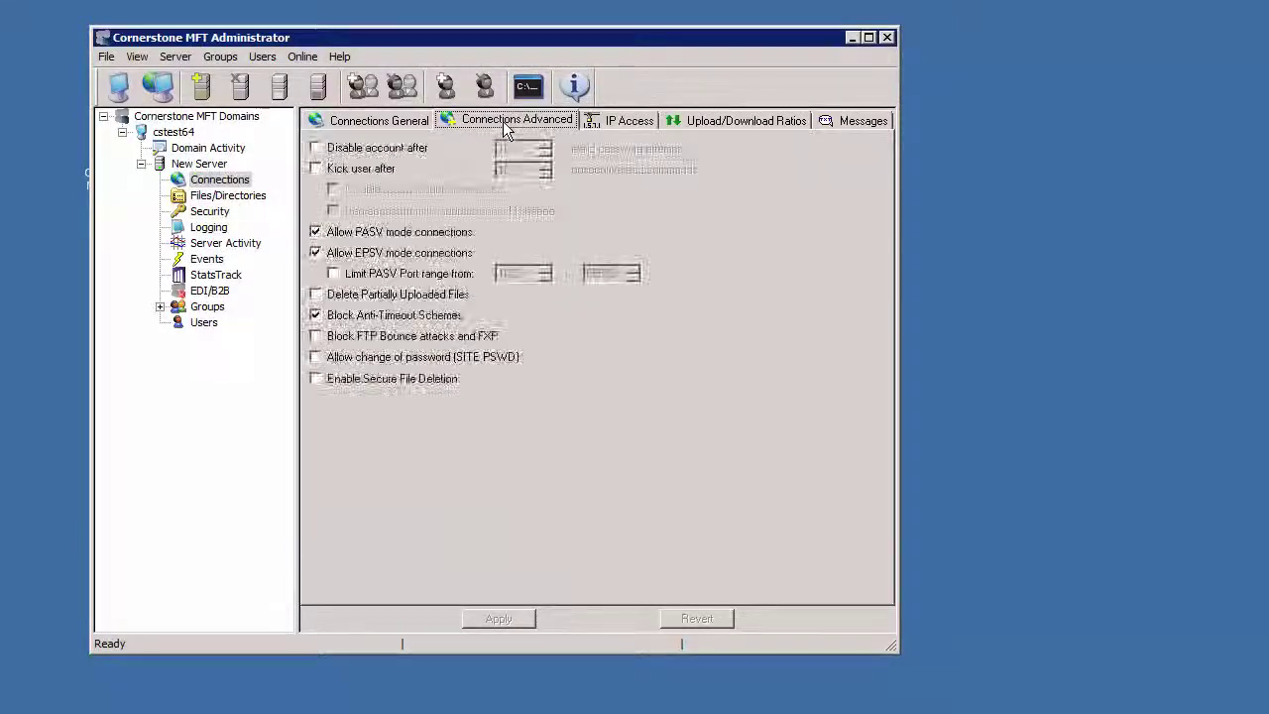
left_click(623, 122)
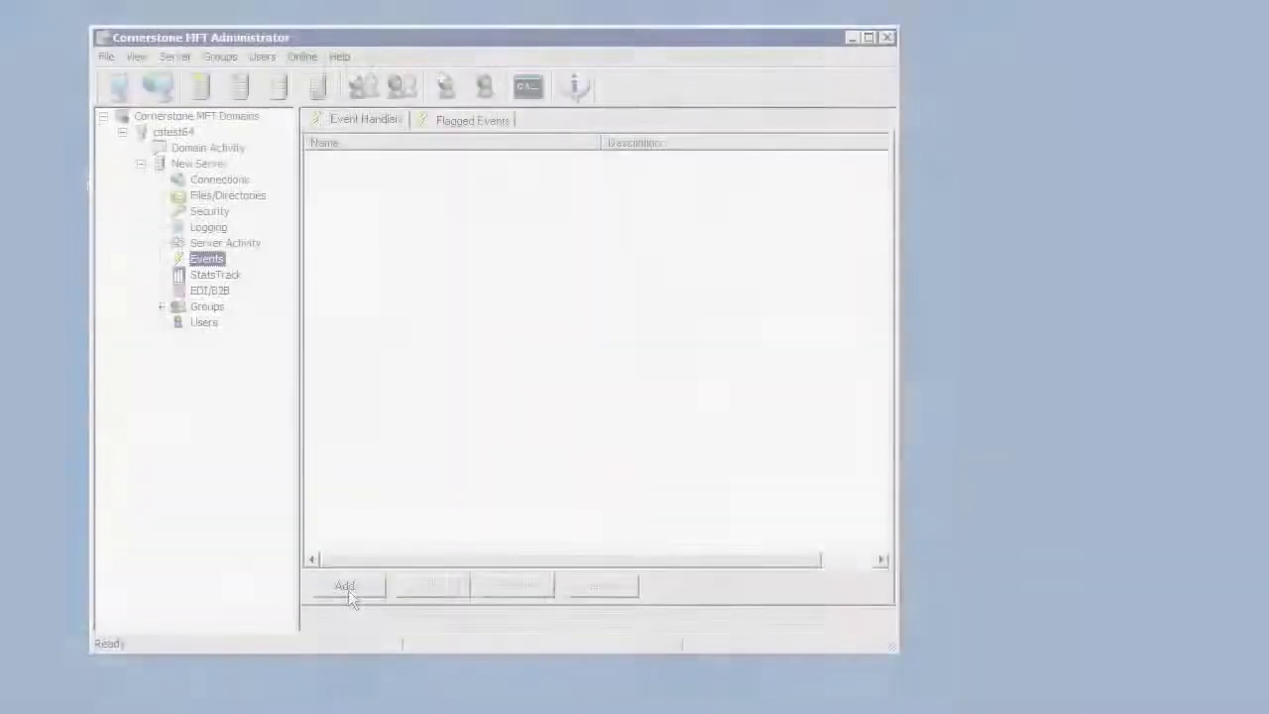
Expand the Scheduled, Server, User, File, Directory and Limit event categories, then cancel the handler.
left_click(348, 589)
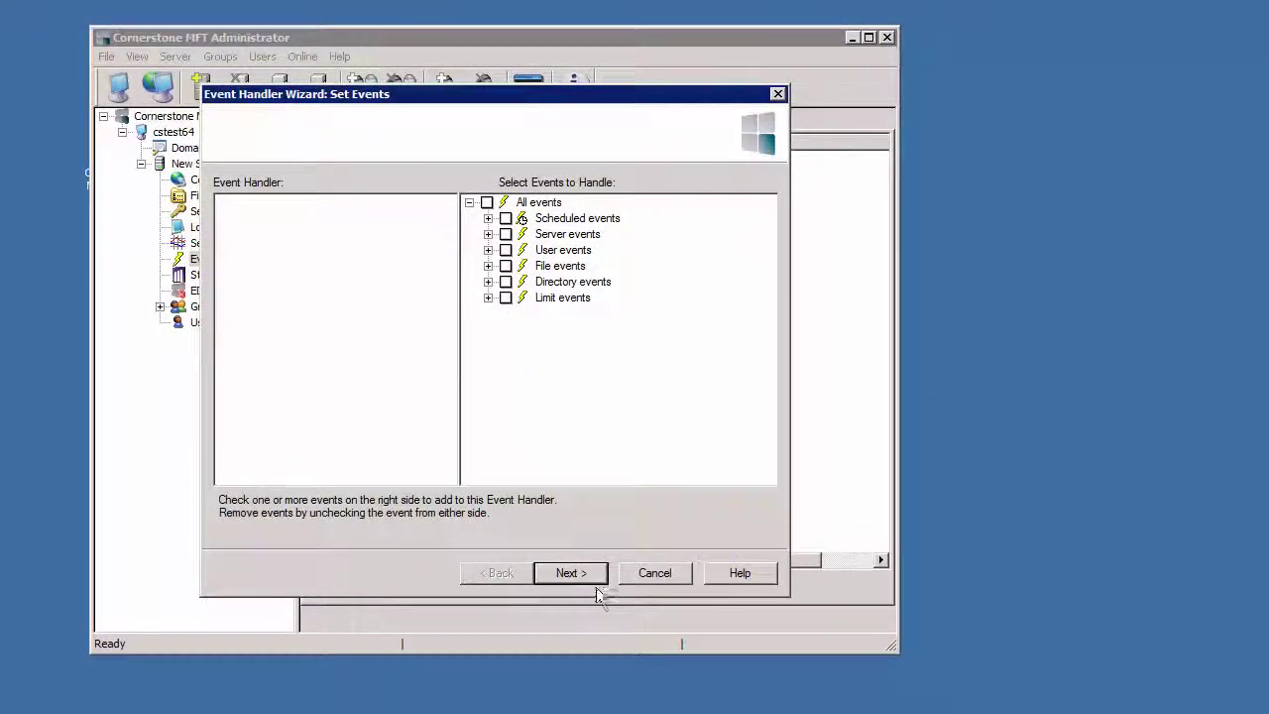
left_click(488, 219)
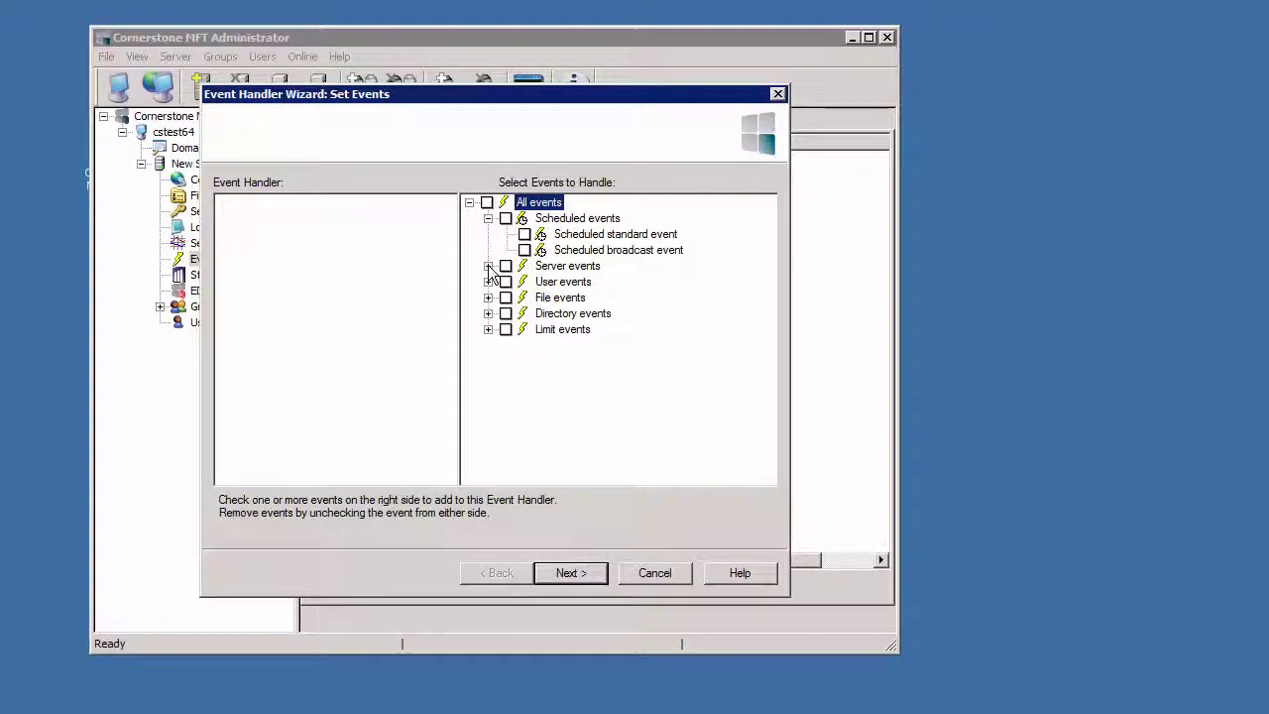
left_click(487, 265)
left_click(486, 424)
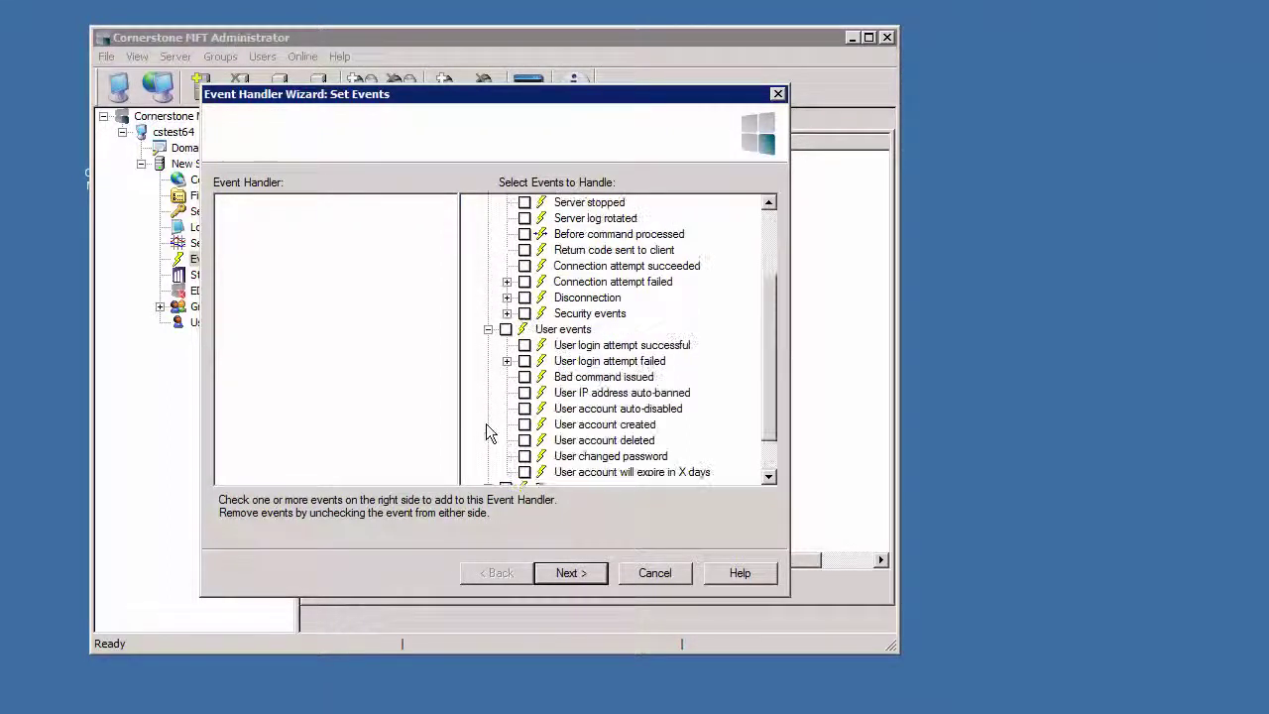
left_click(488, 440)
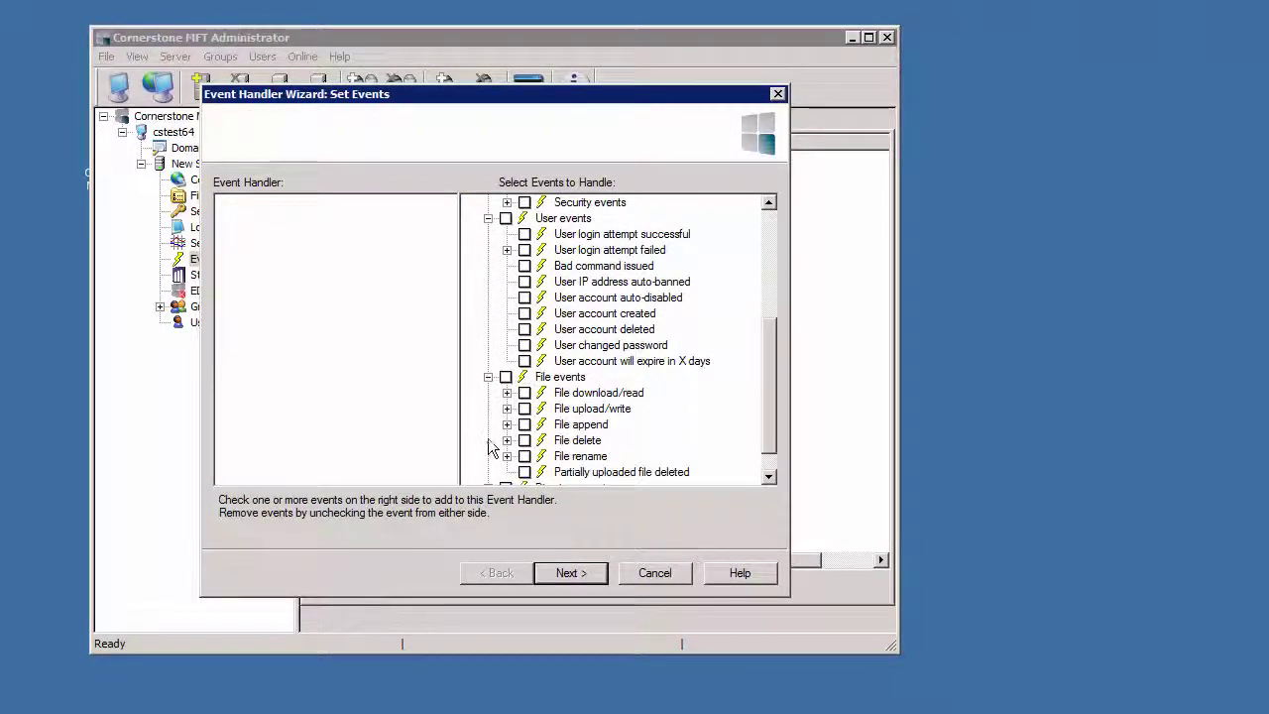
left_click(487, 457)
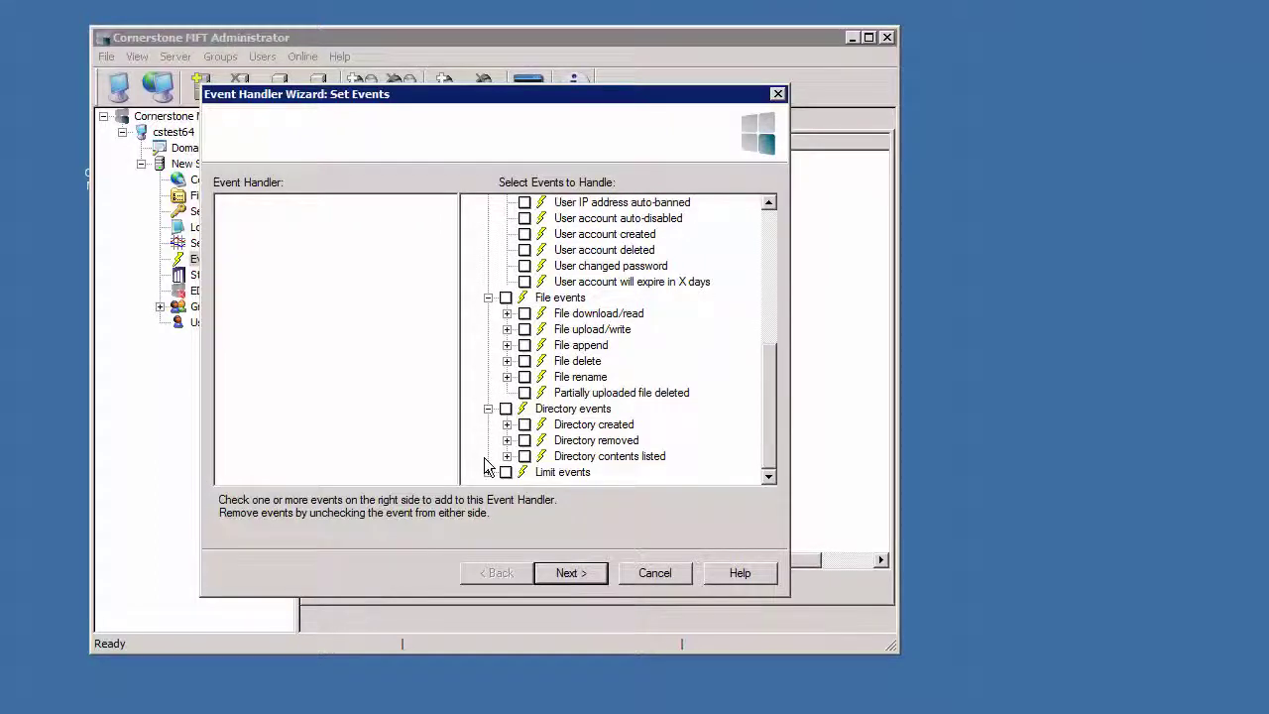
left_click(487, 472)
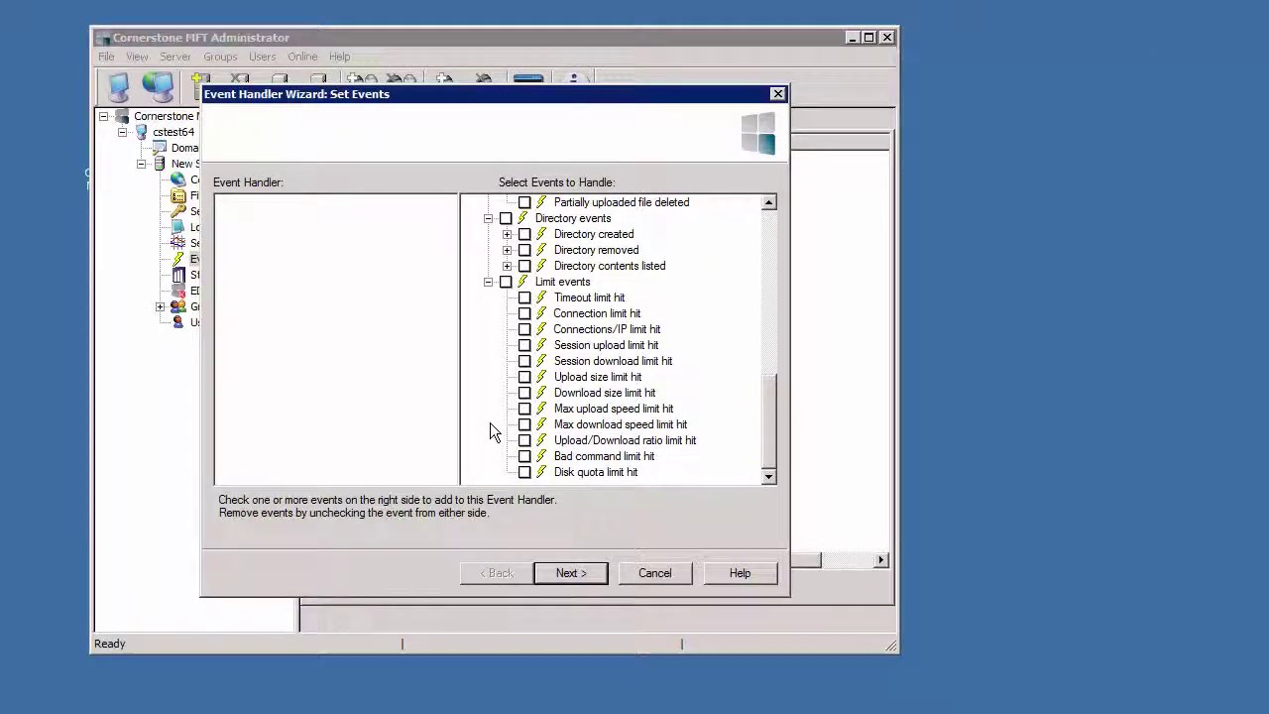
scroll(490, 422, "up", 15)
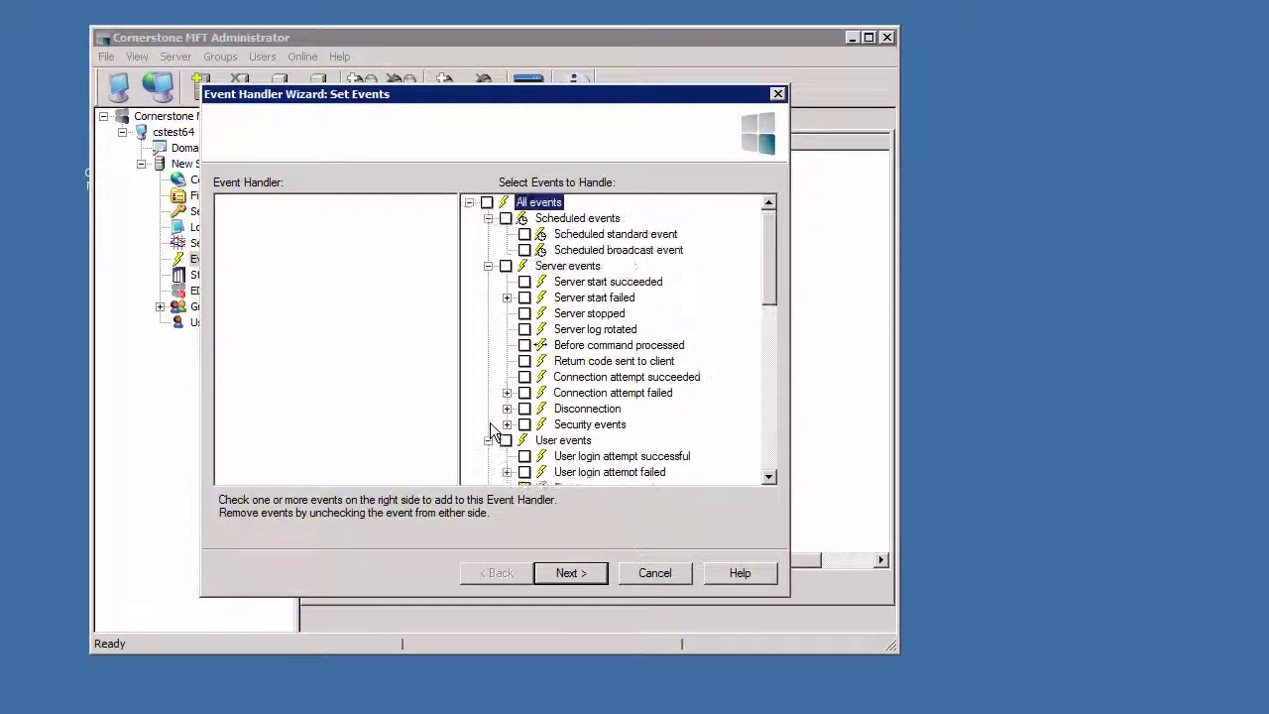
left_click(648, 572)
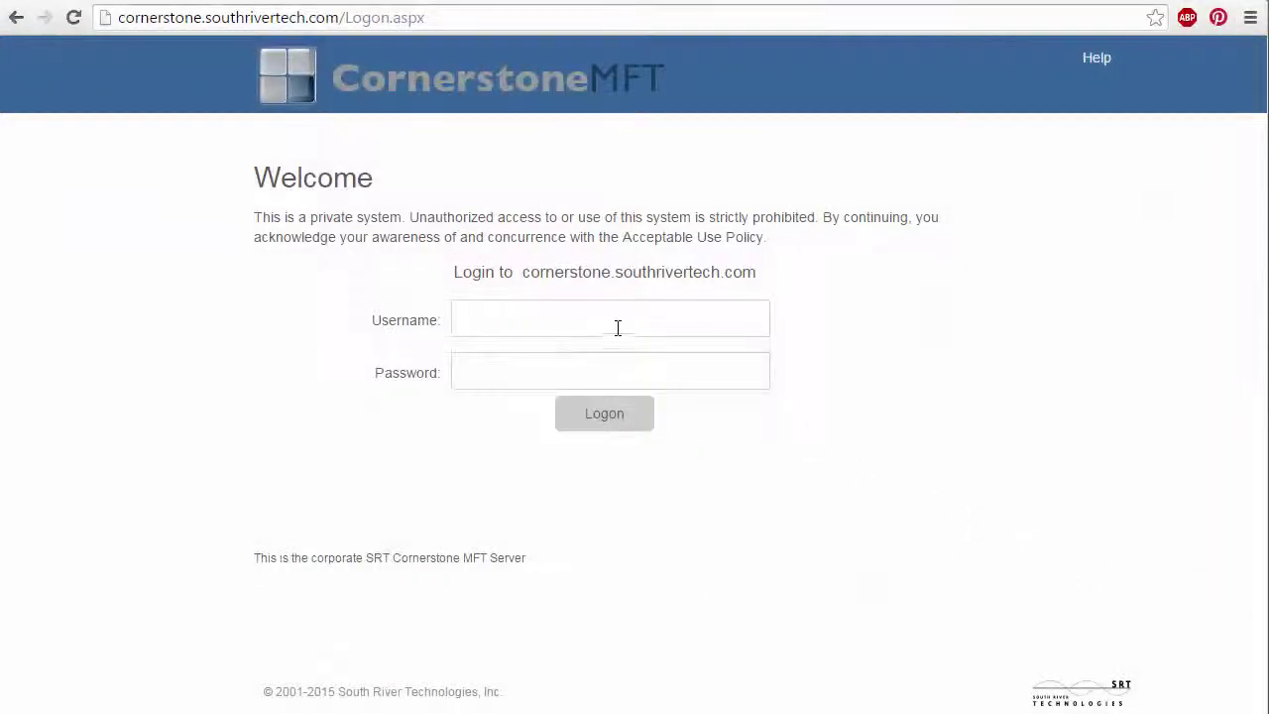
Sign in to the web interface, open the Blog folder and preview SFTP.docx.
left_click(611, 321)
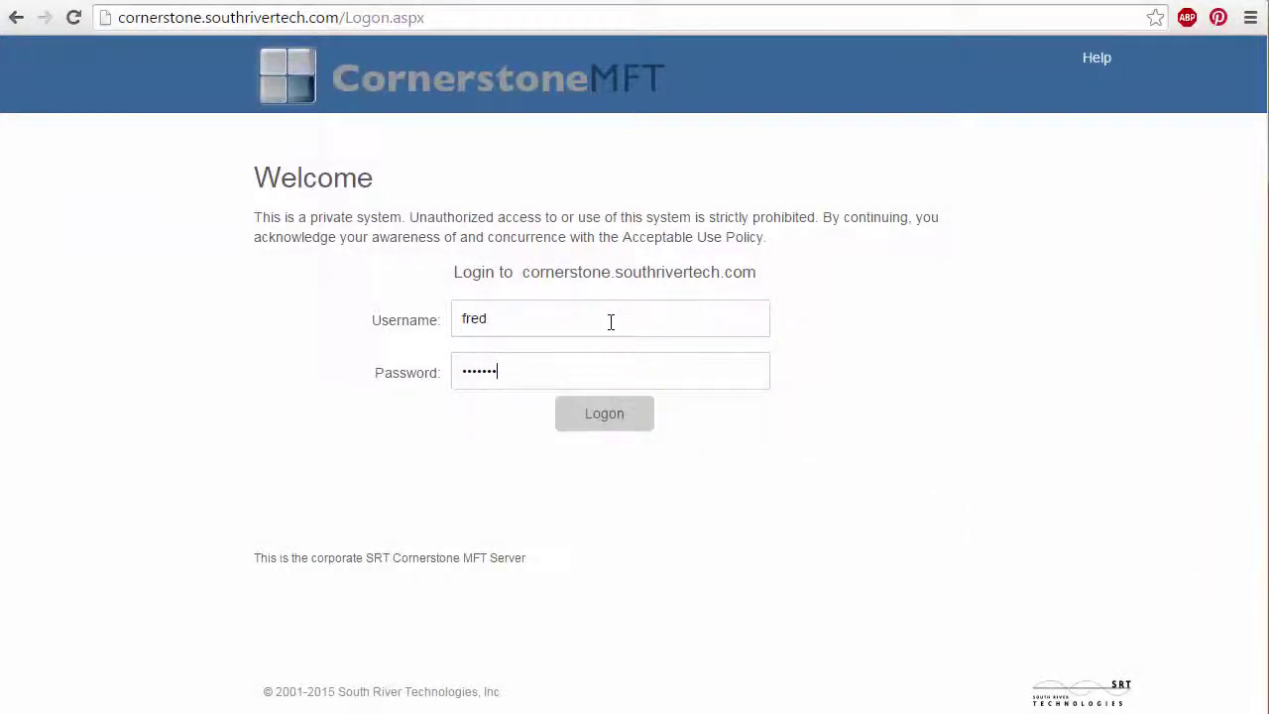
key("Return")
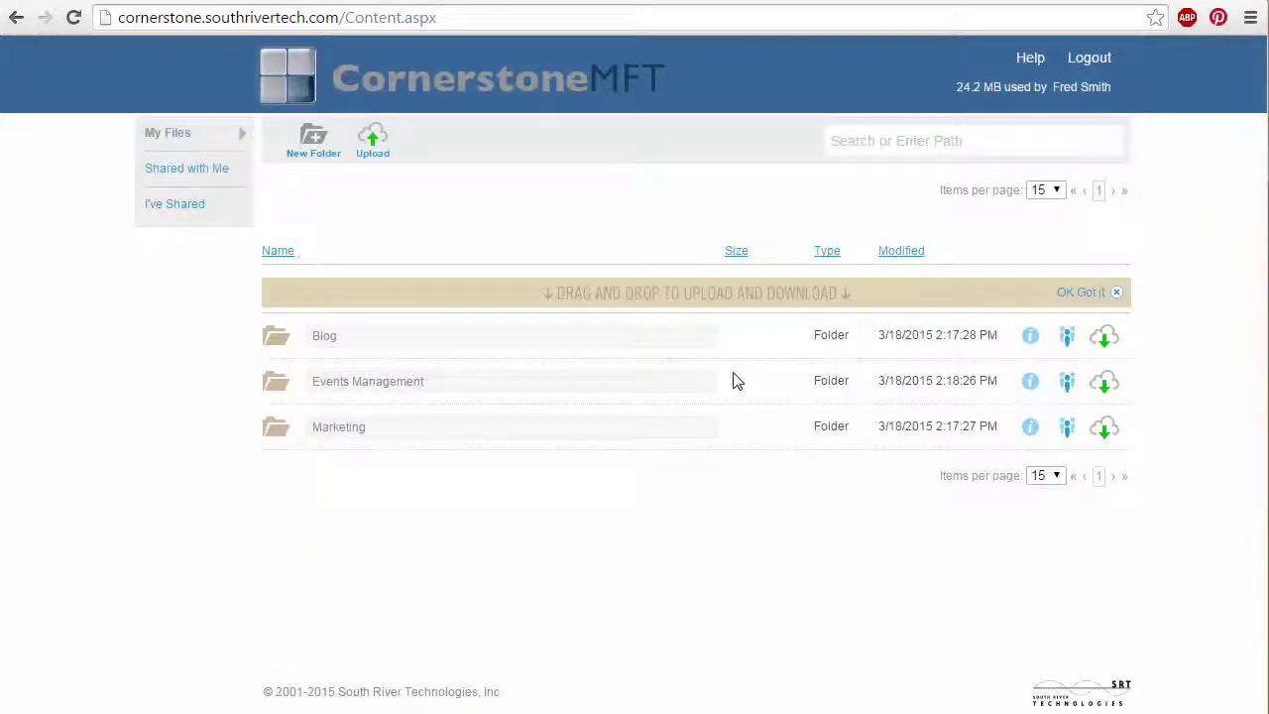
left_click(331, 340)
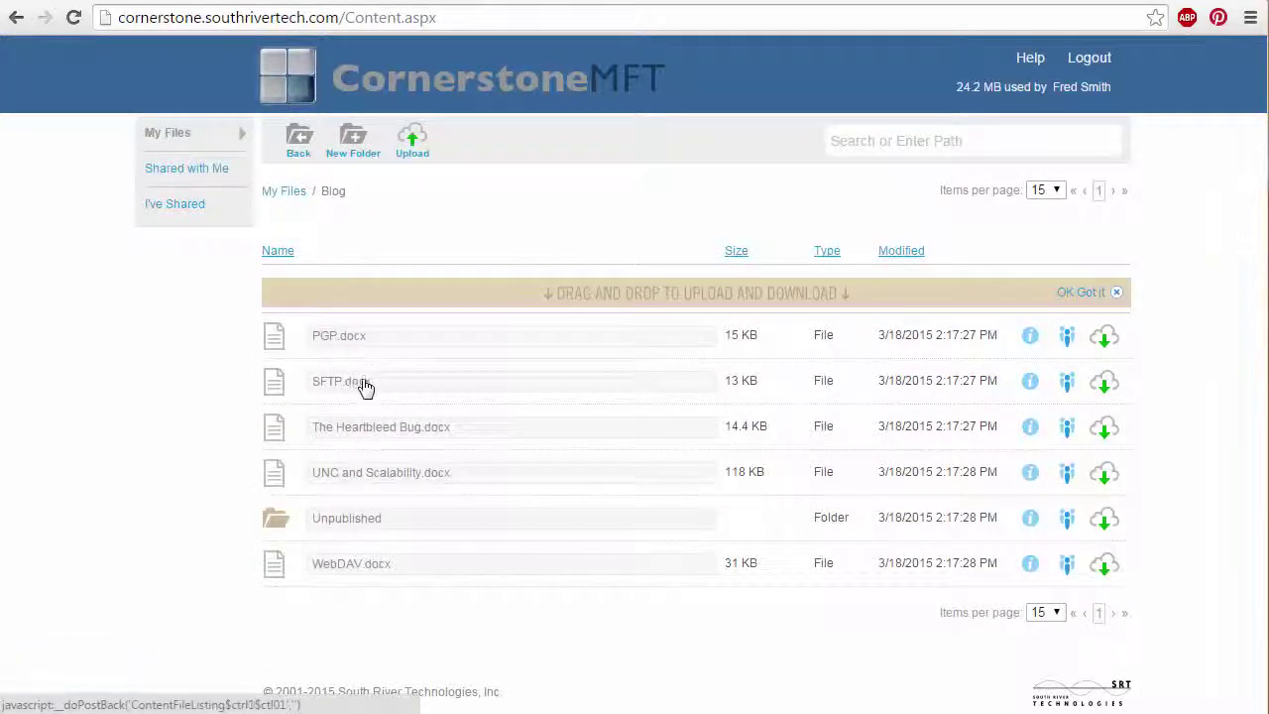
left_click(359, 385)
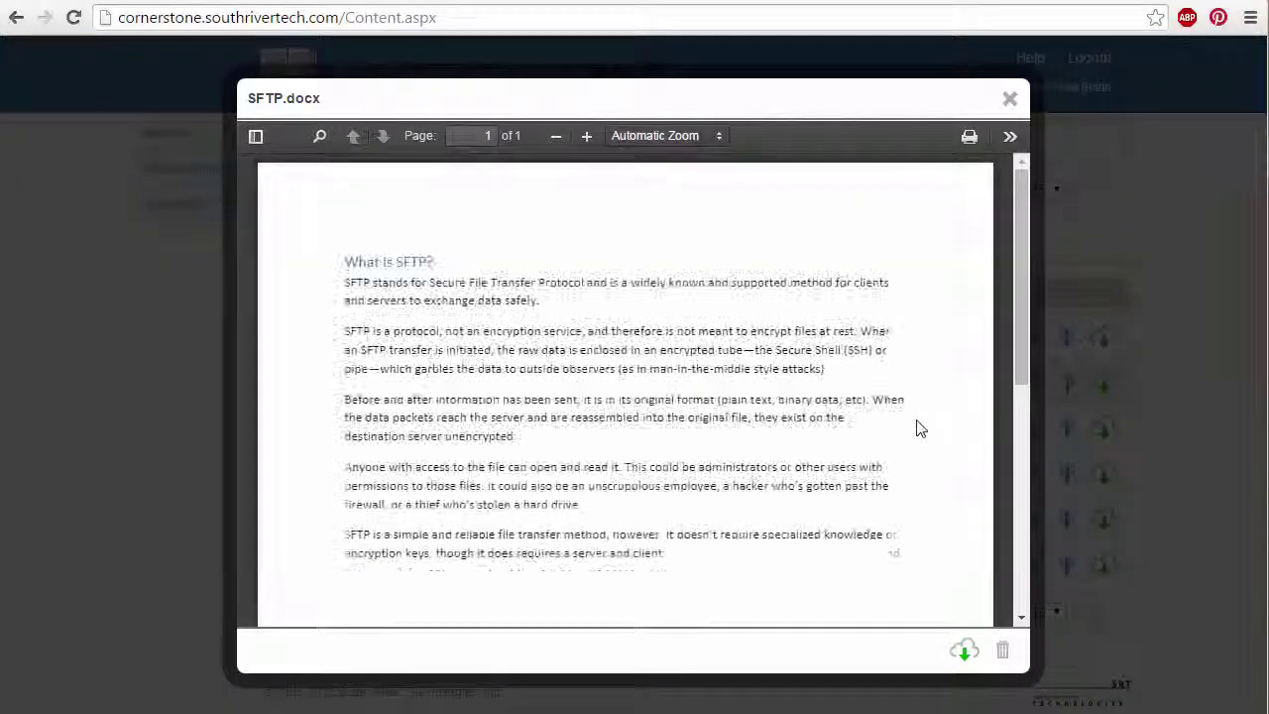
scroll(917, 429, "down", 3)
scroll(917, 428, "up", 3)
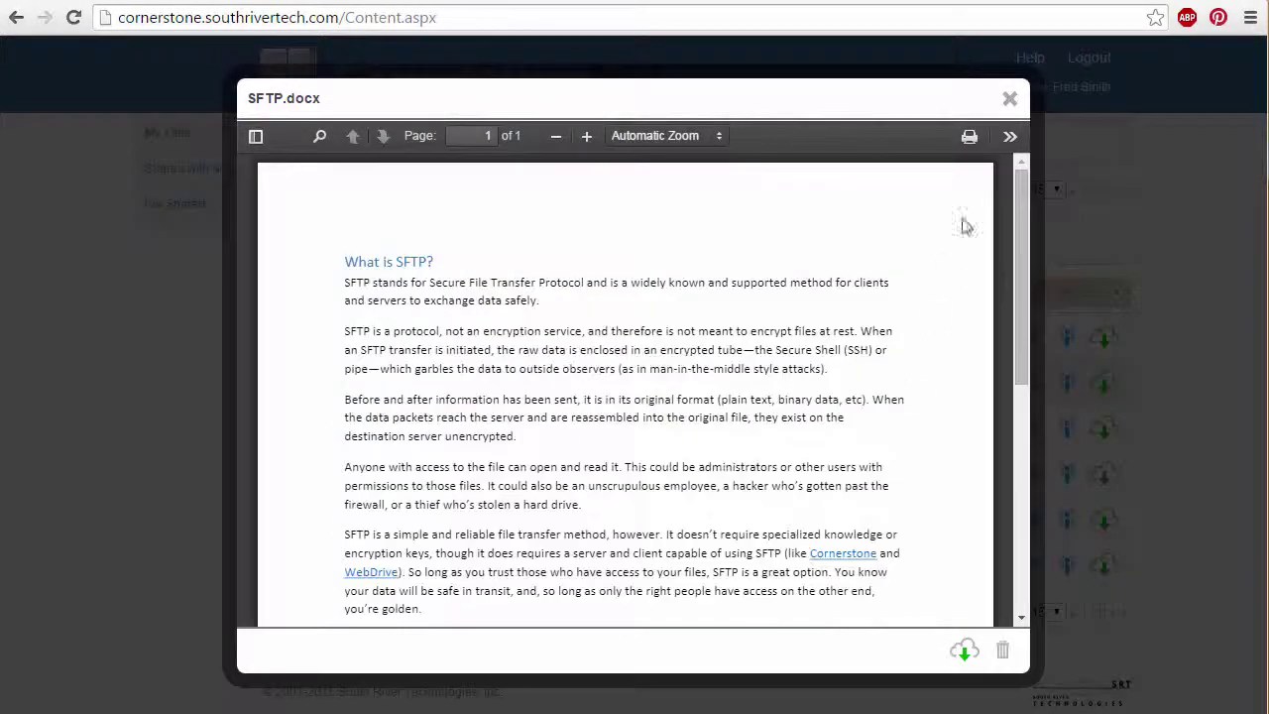
left_click(1011, 102)
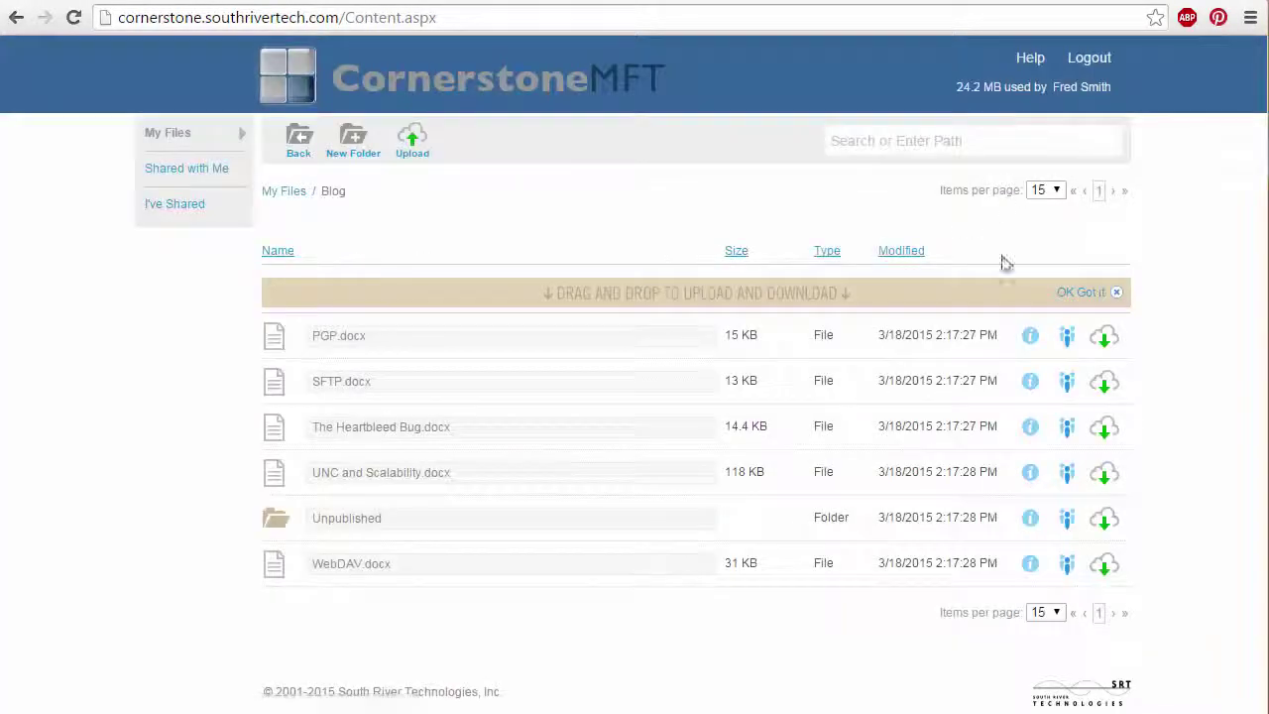
Share SFTP.docx by adding the suggested user as an invitee.
left_click(1067, 381)
left_click(666, 291)
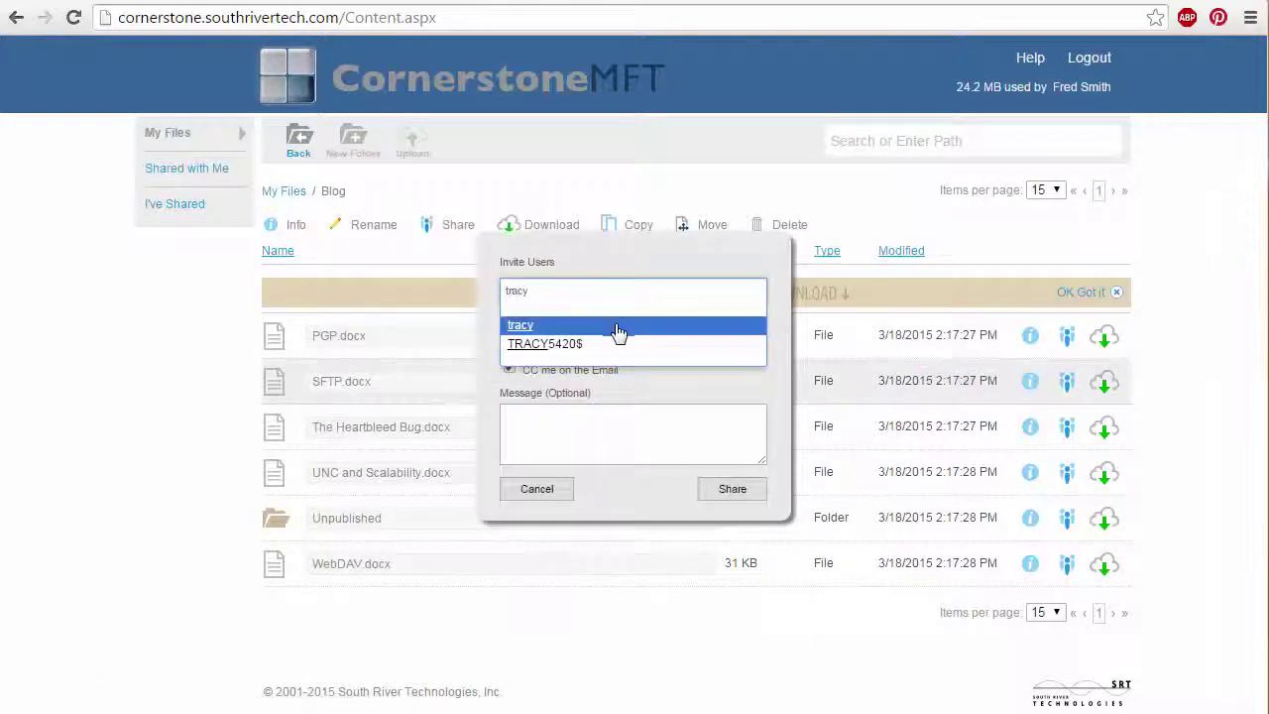
left_click(616, 325)
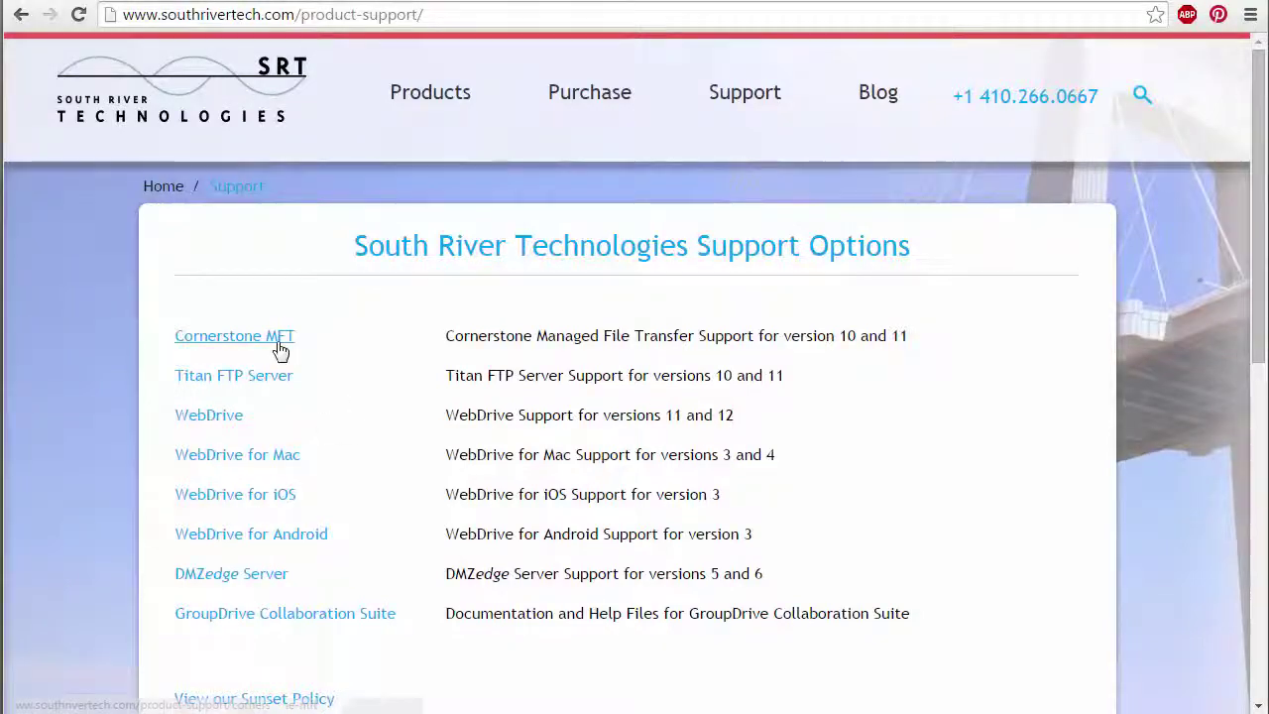
Browse Cornerstone MFT support options, then reach the Cornerstone MFT trial download page.
left_click(278, 345)
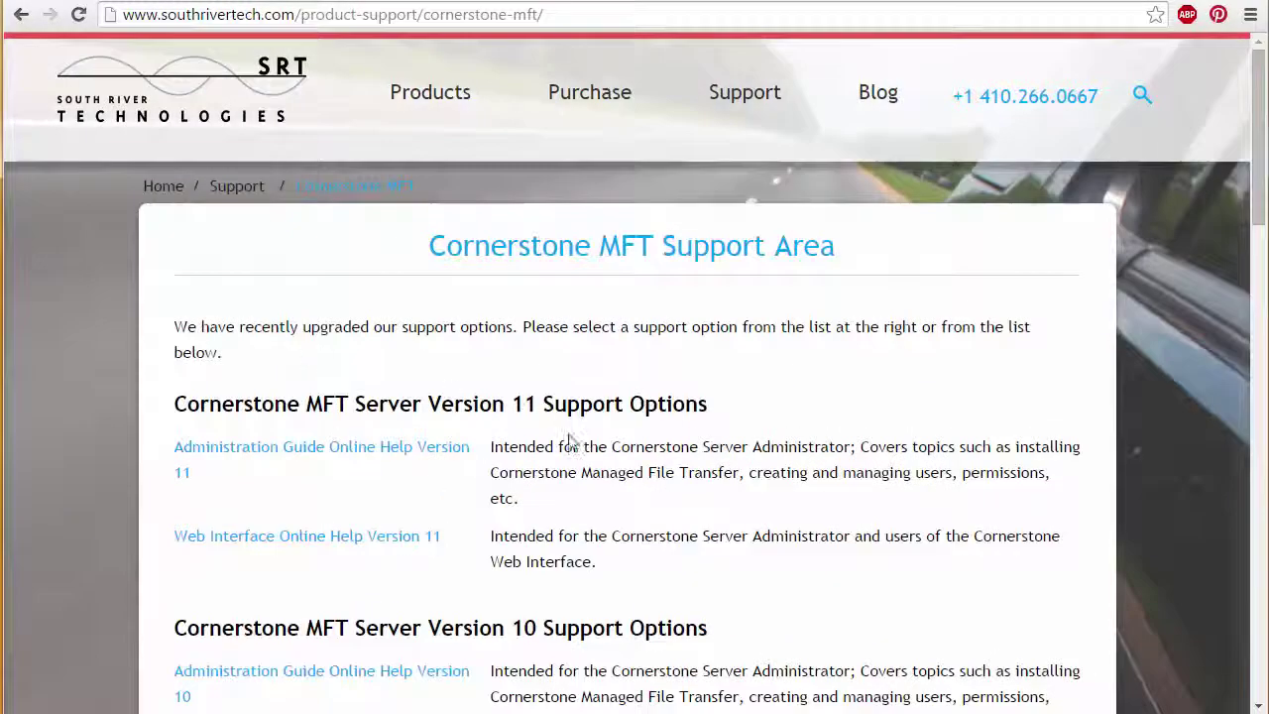
scroll(570, 447, "down", 5)
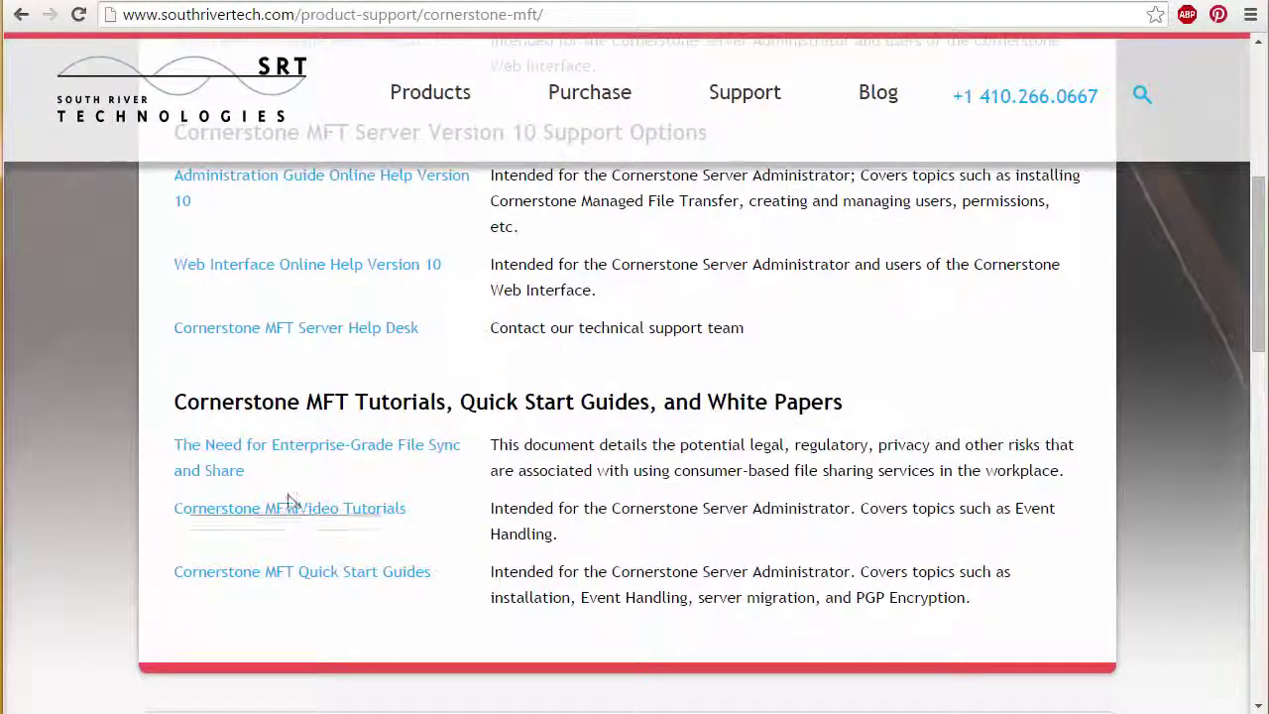
scroll(317, 436, "up", 2)
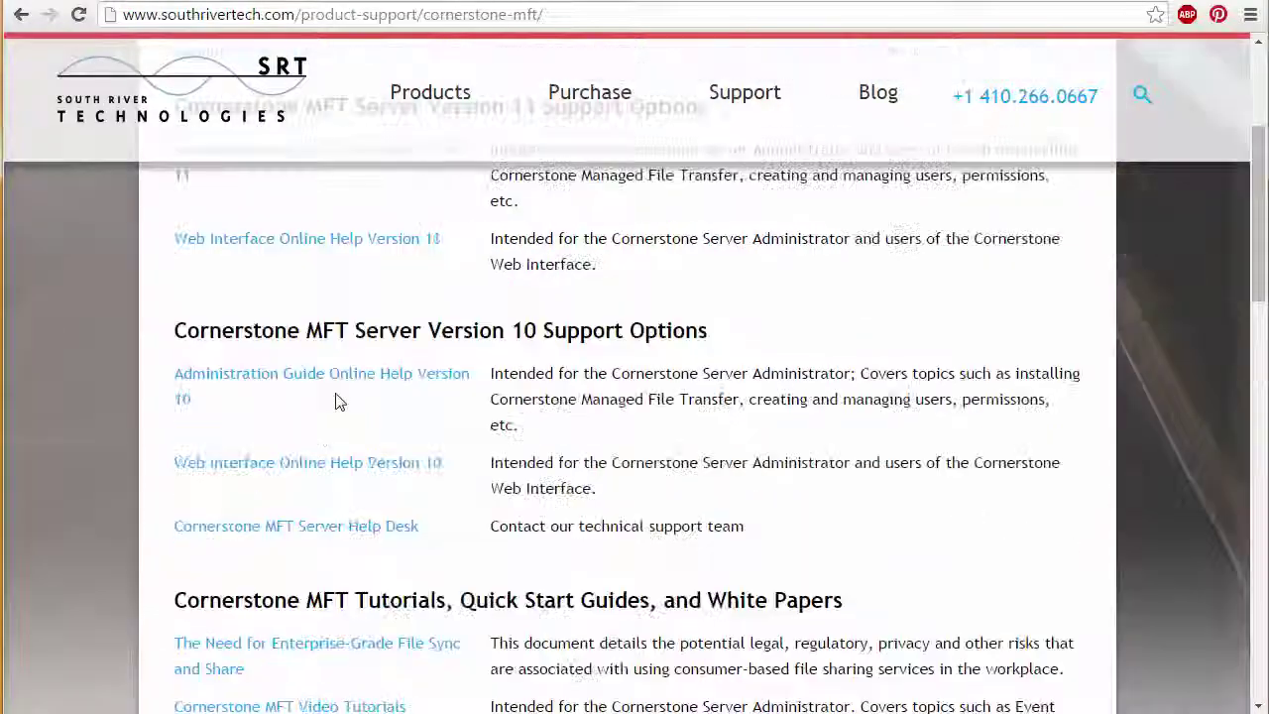
scroll(334, 399, "up", 2)
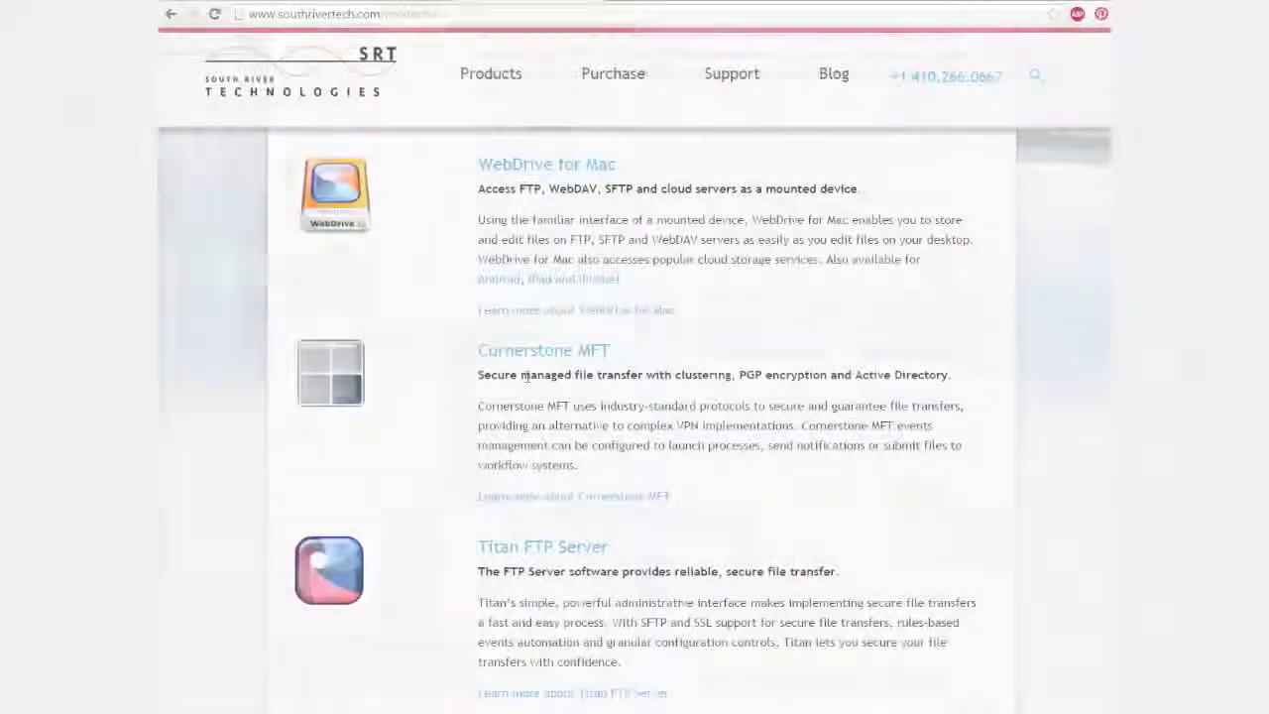
left_click(524, 349)
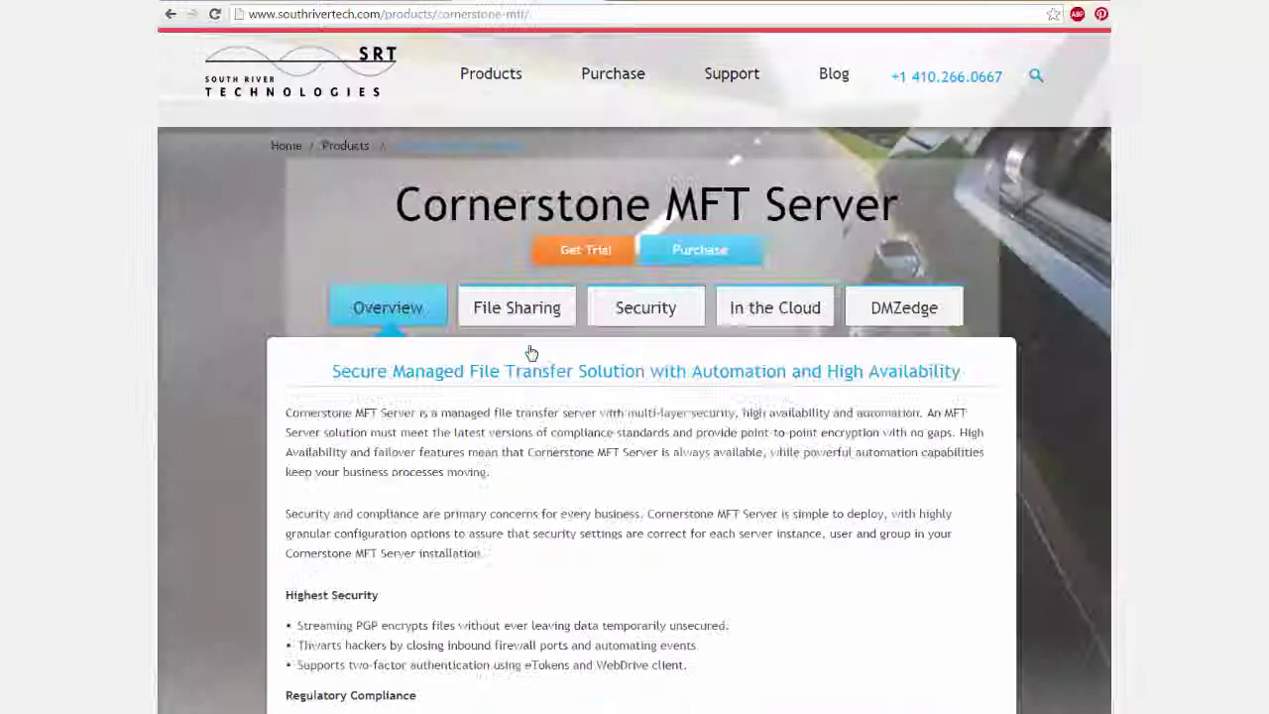
left_click(613, 248)
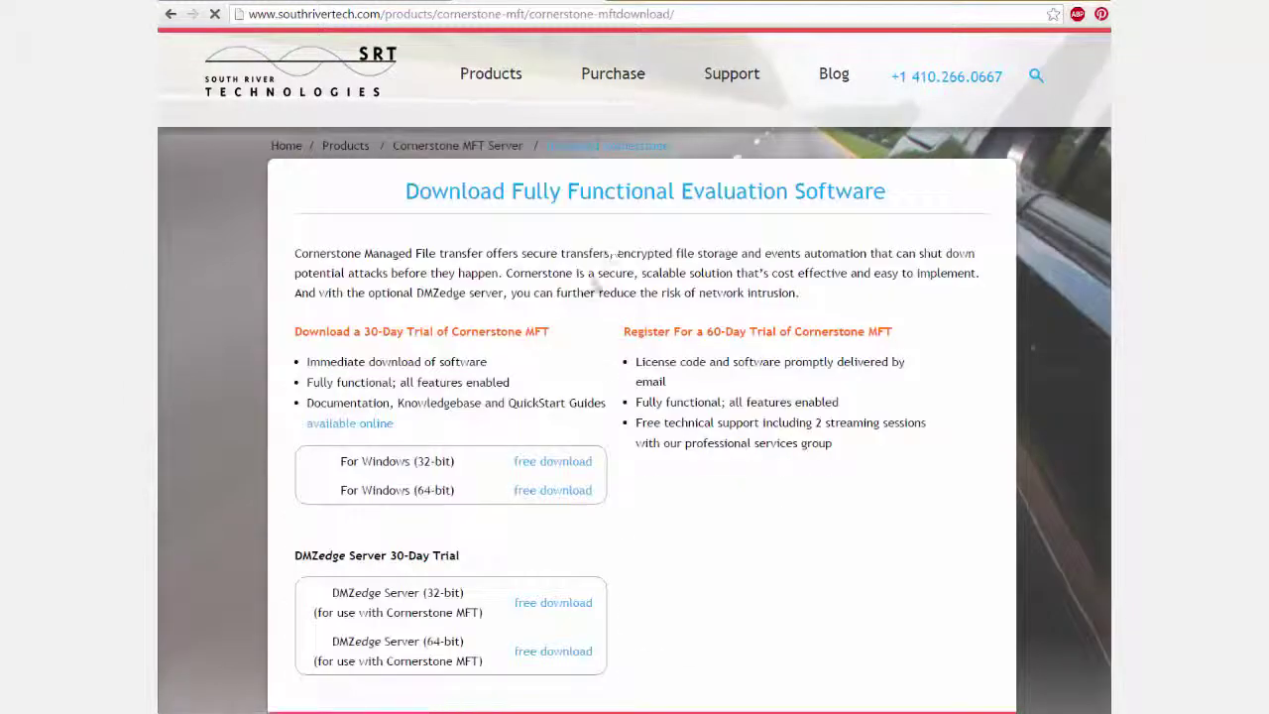